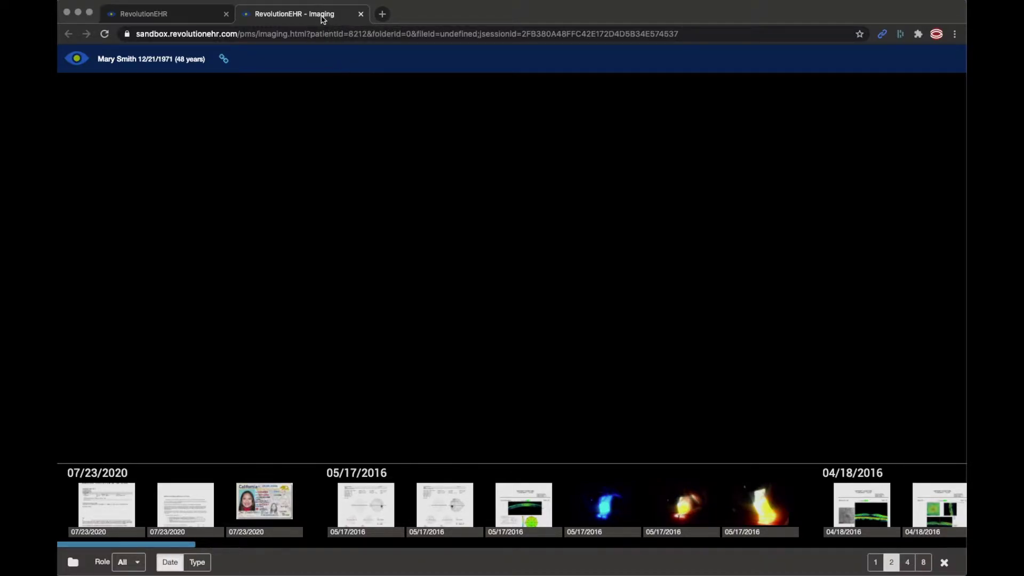
# Switch between the patient chart tab and the RevImaging viewer tab, ending back in the viewer.
pyautogui.click(189, 16)
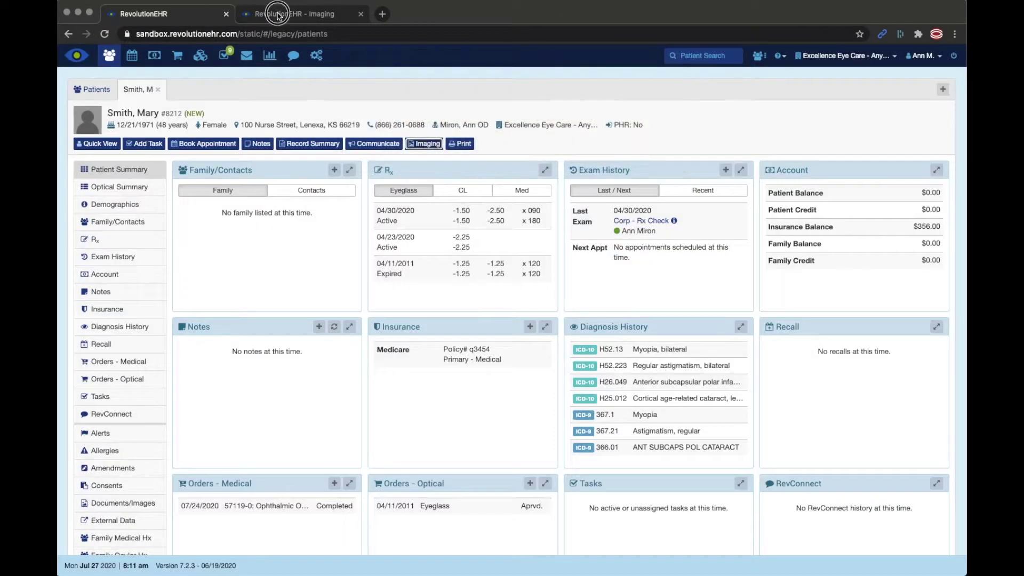
pyautogui.click(281, 15)
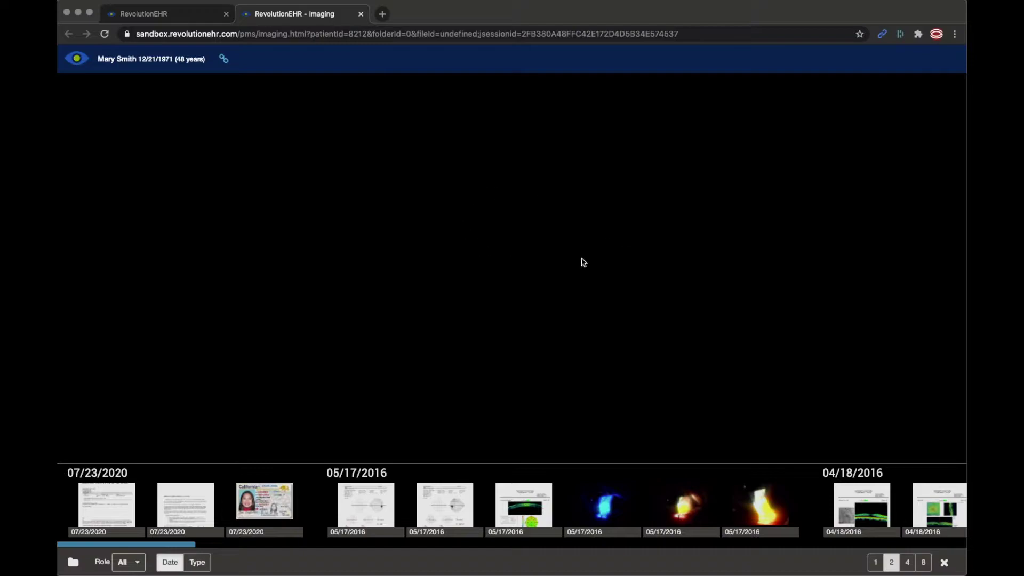
pyautogui.click(189, 20)
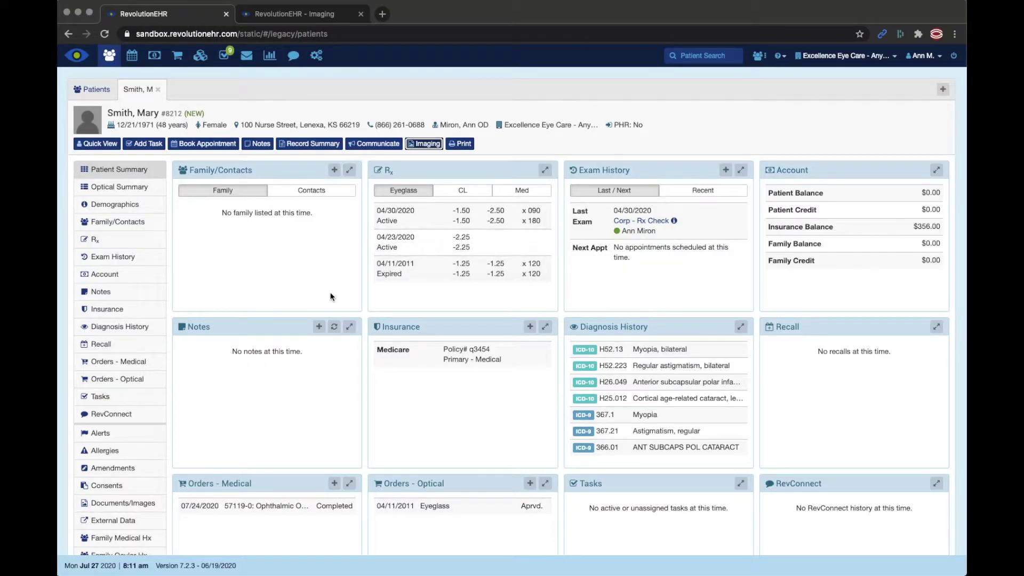
pyautogui.click(307, 21)
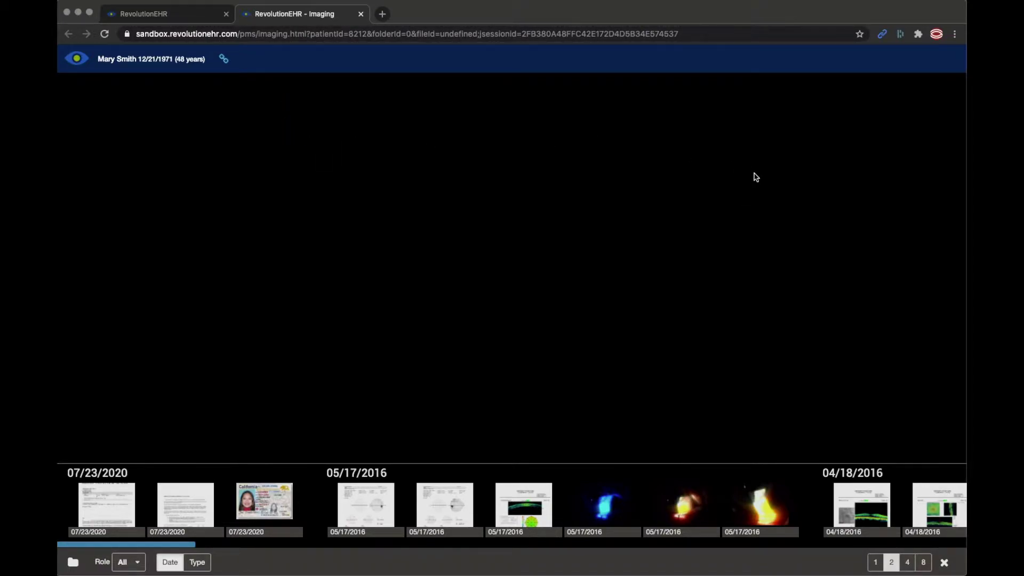
pyautogui.click(175, 13)
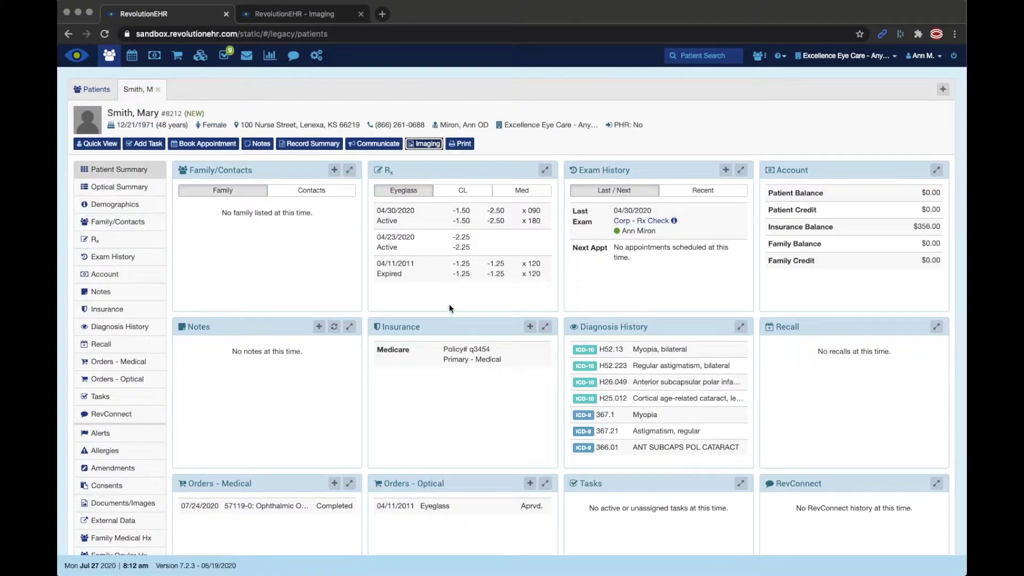
pyautogui.click(271, 8)
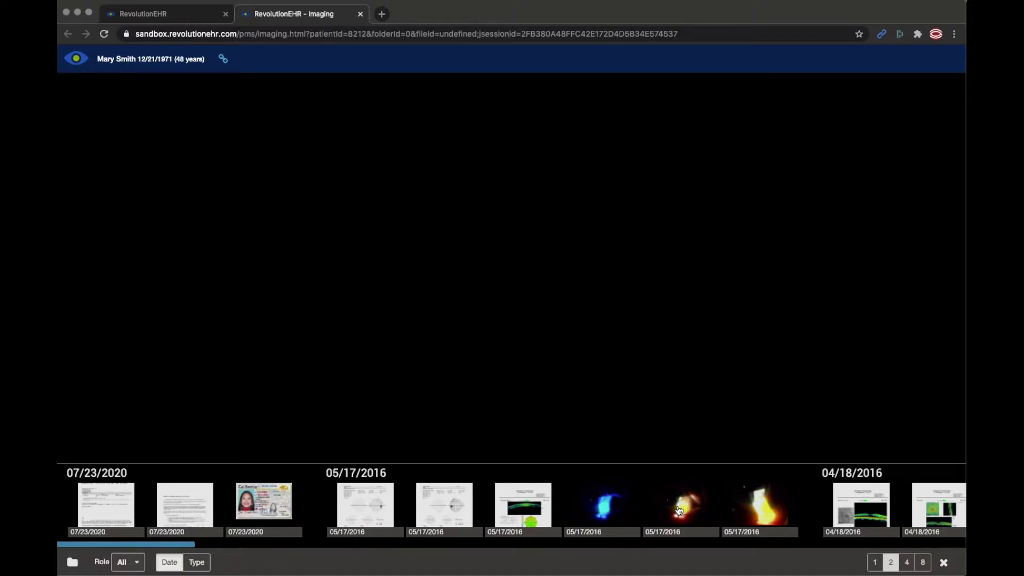
# Scroll through the dated thumbnails, then group them by type into Visual Field and OCT.
pyautogui.hscroll(5, 597, 504)
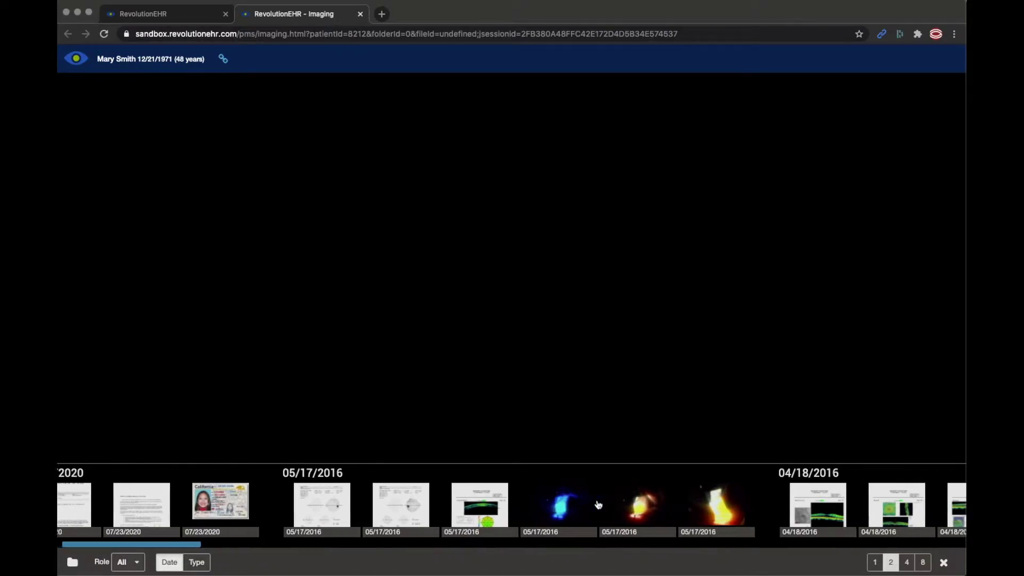
pyautogui.hscroll(8, 598, 505)
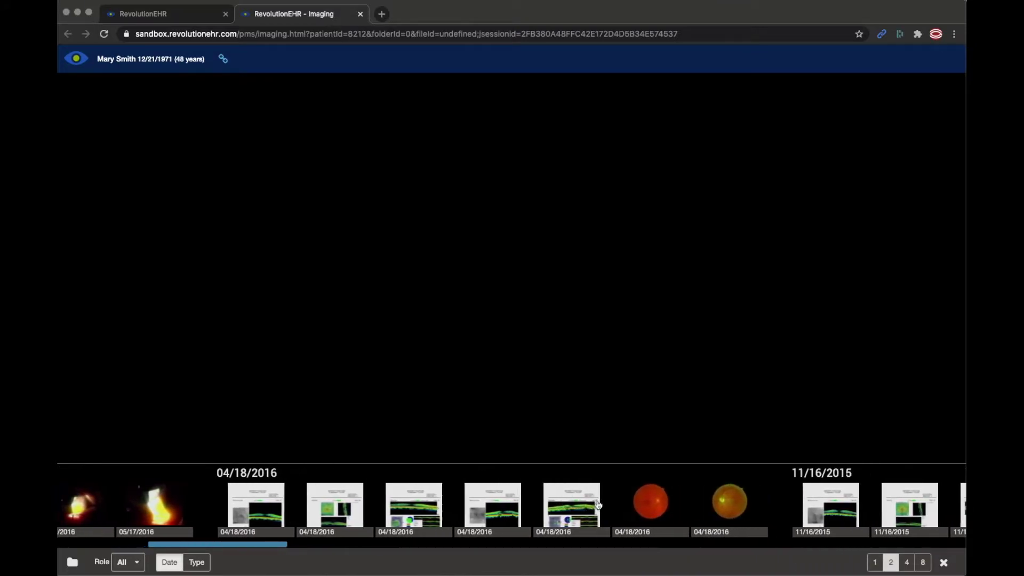
pyautogui.hscroll(10, 598, 504)
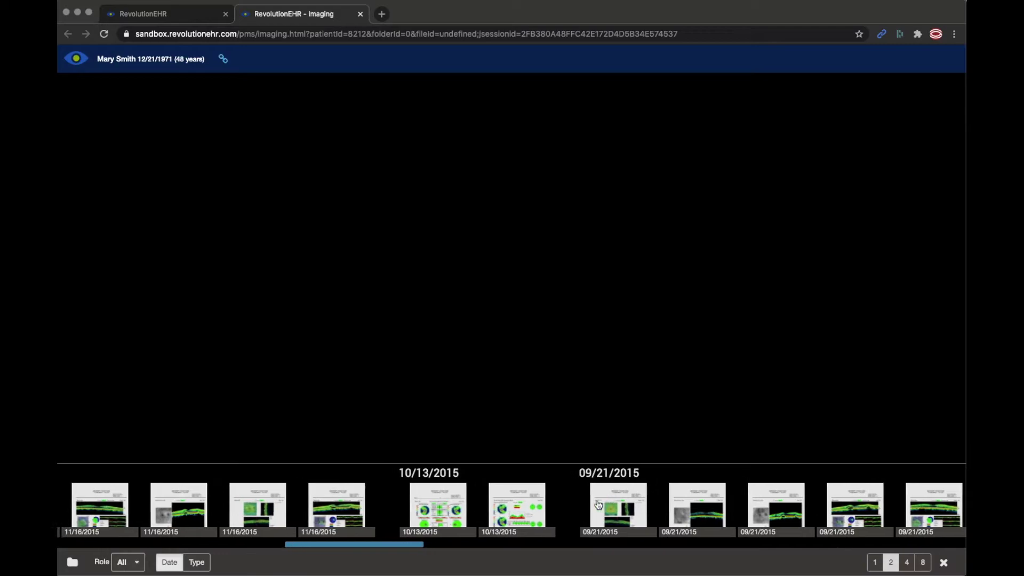
pyautogui.hscroll(-15, 598, 505)
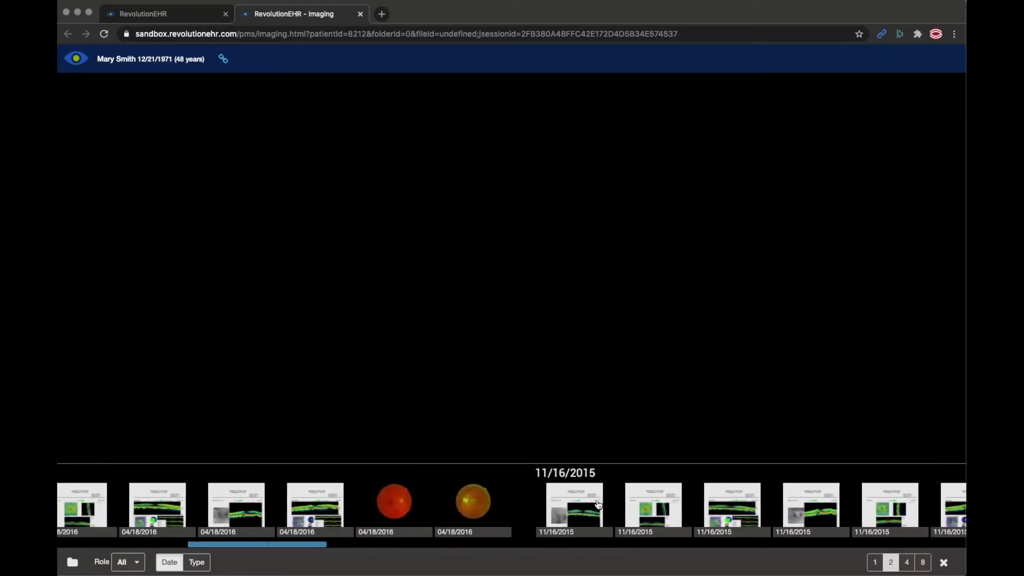
pyautogui.hscroll(-10, 598, 504)
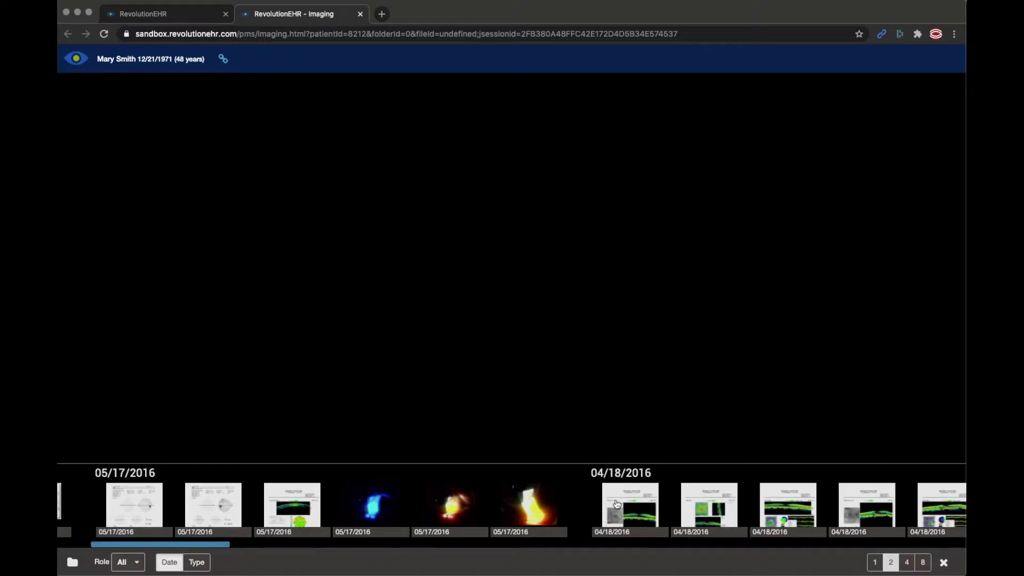
pyautogui.hscroll(4, 617, 503)
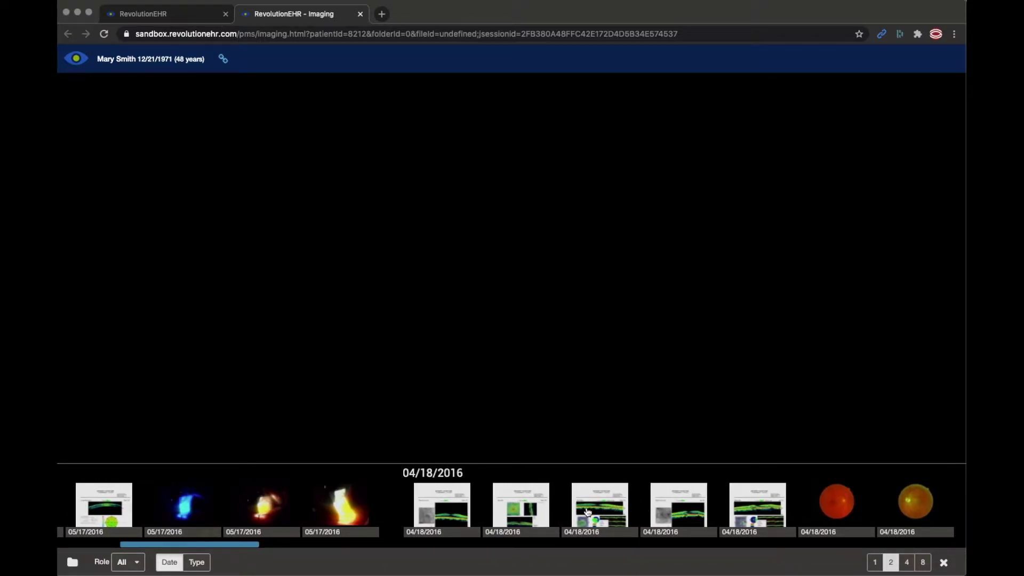
pyautogui.hscroll(-8, 587, 512)
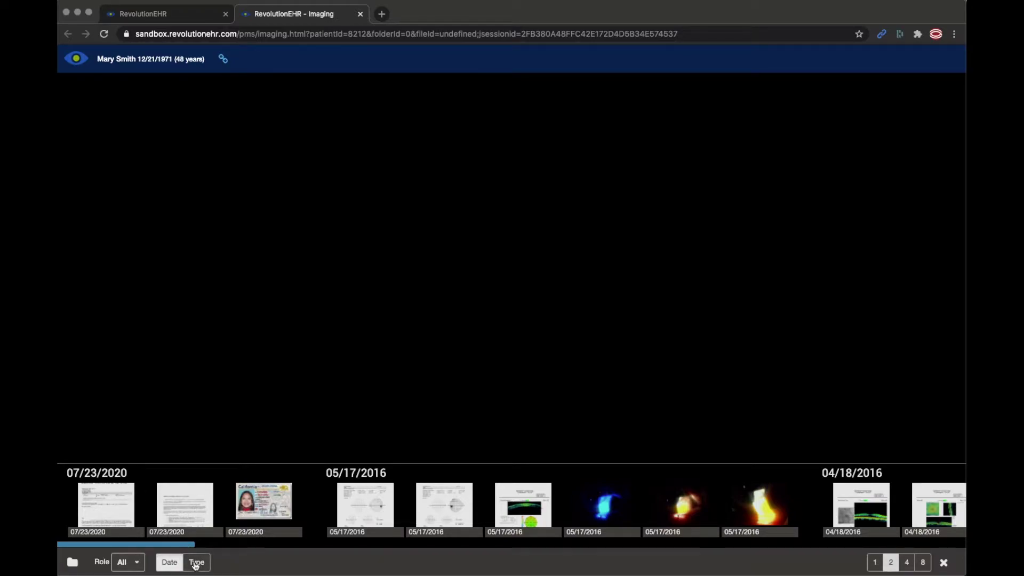
pyautogui.click(195, 564)
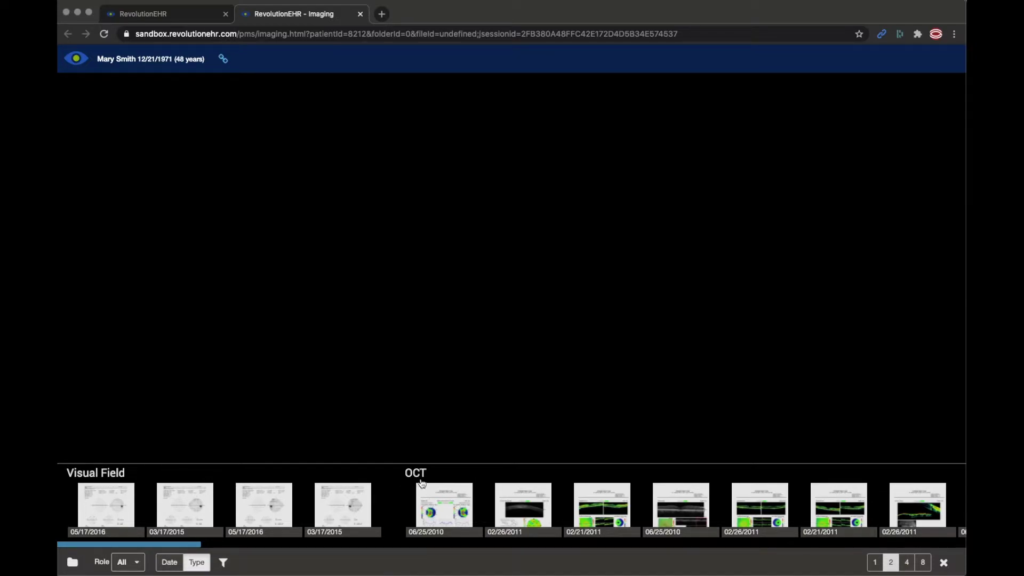
pyautogui.hscroll(10, 522, 500)
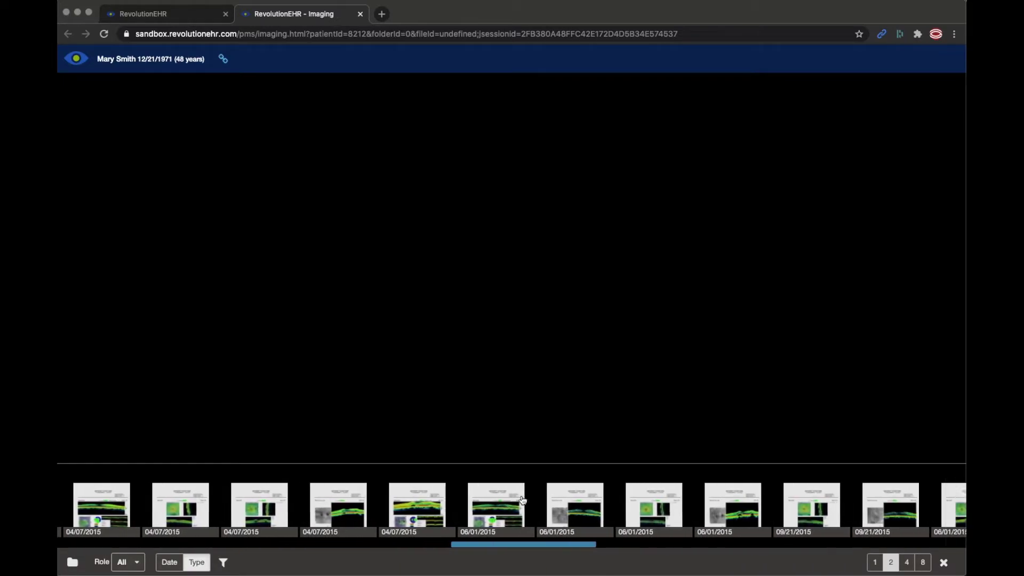
pyautogui.hscroll(10, 522, 500)
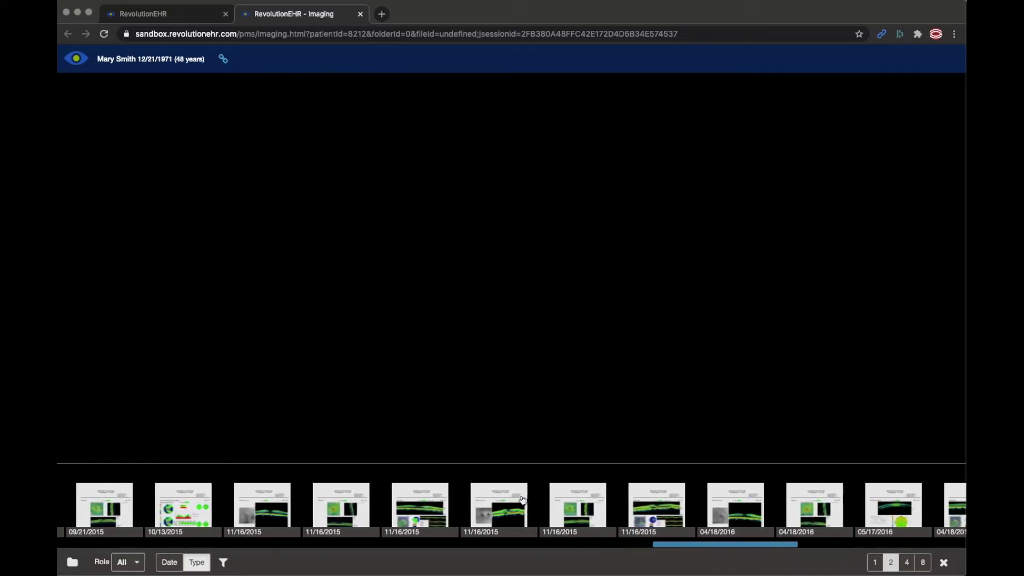
pyautogui.hscroll(10, 522, 500)
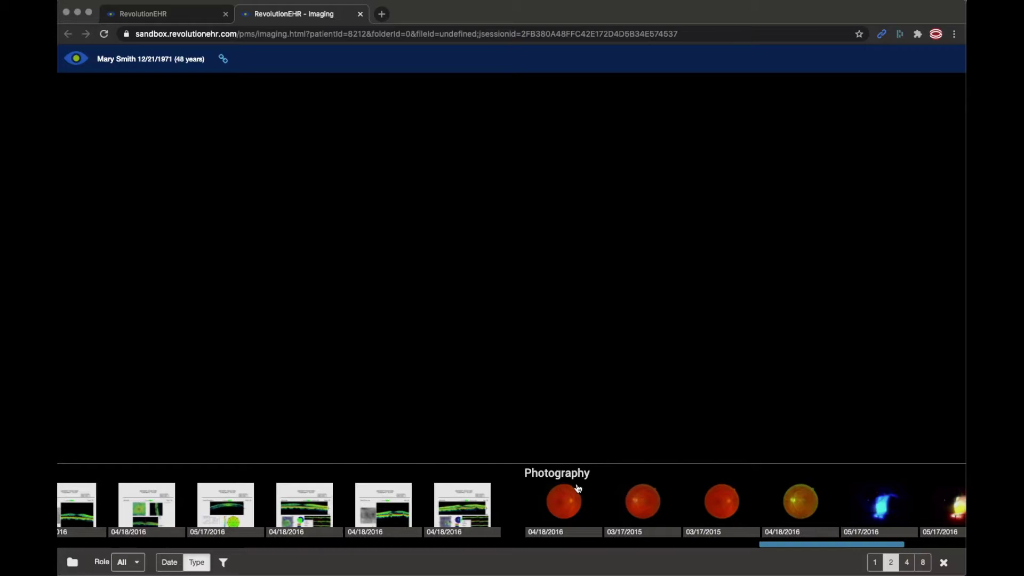
pyautogui.hscroll(5, 627, 496)
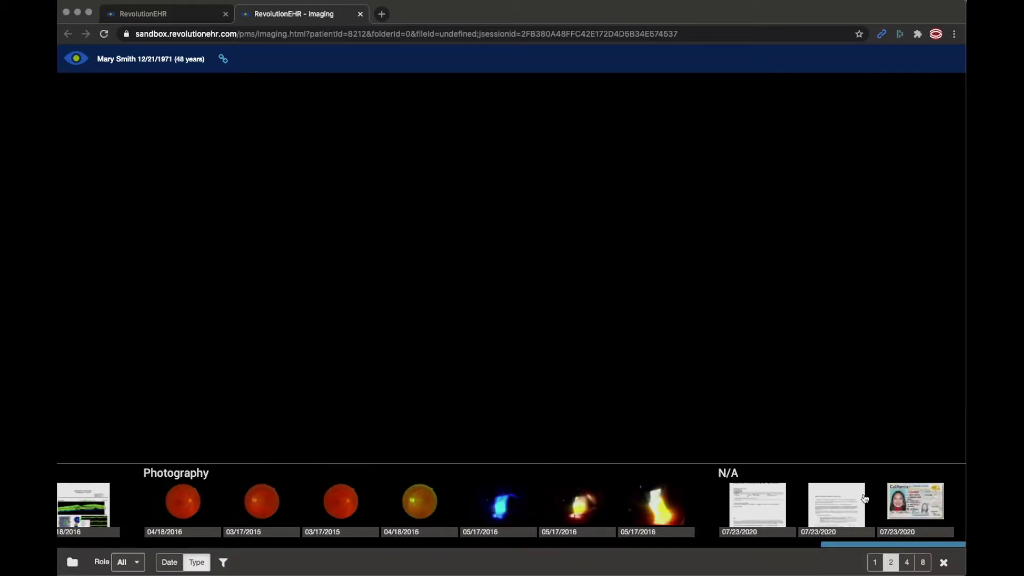
pyautogui.hscroll(-10, 412, 490)
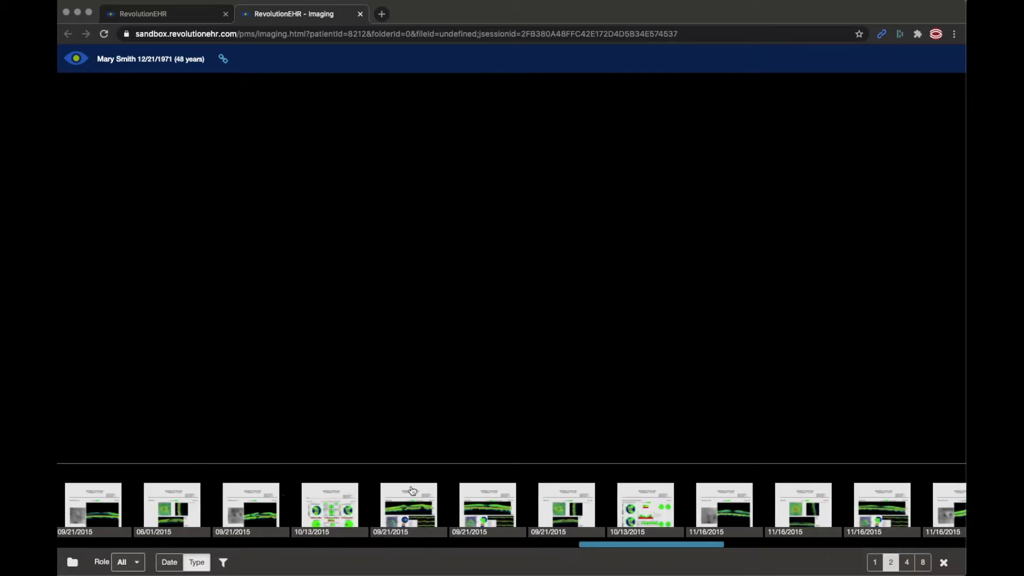
pyautogui.hscroll(-4, 412, 490)
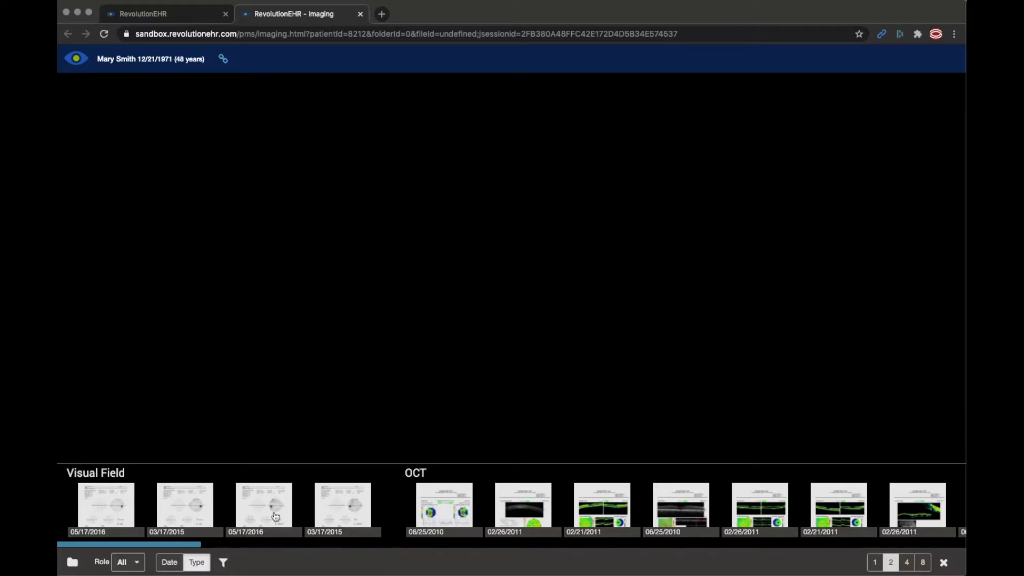
pyautogui.click(224, 563)
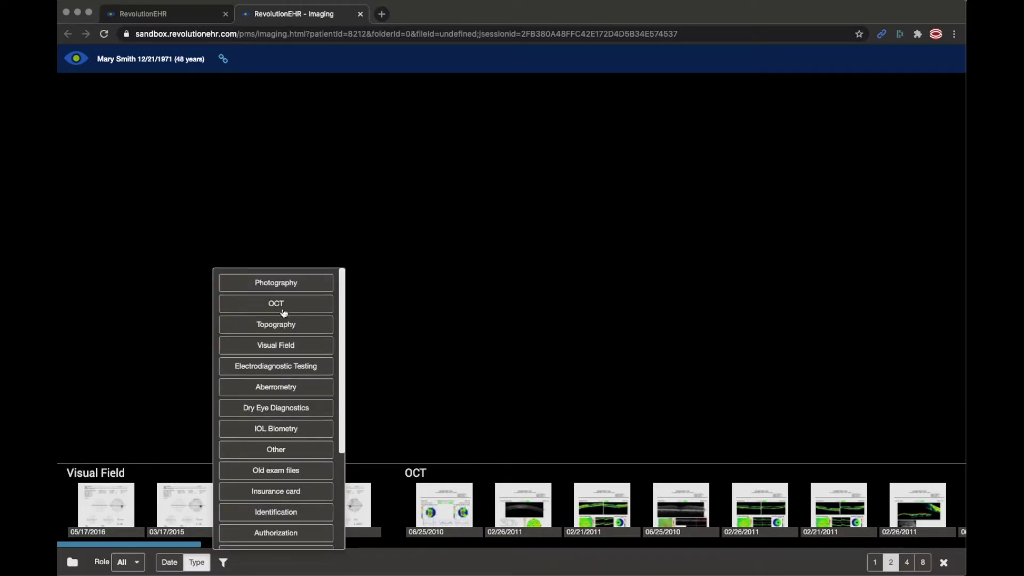
pyautogui.click(290, 348)
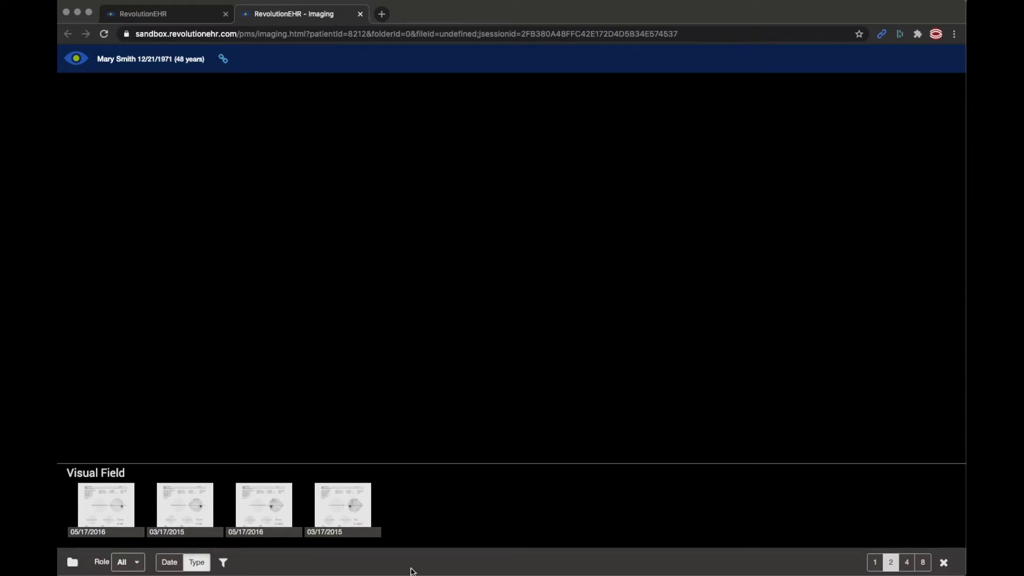
pyautogui.click(223, 562)
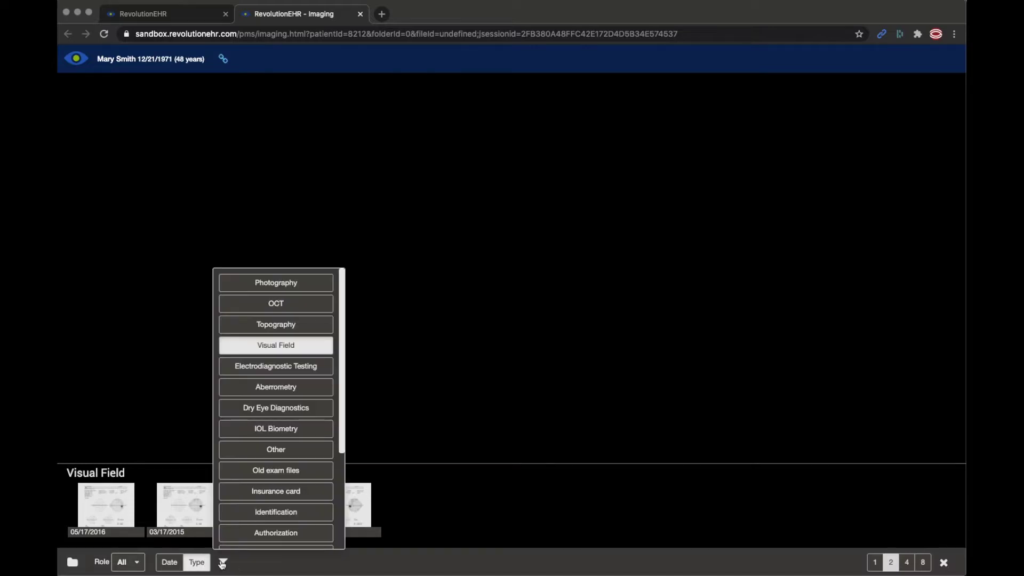
pyautogui.click(267, 347)
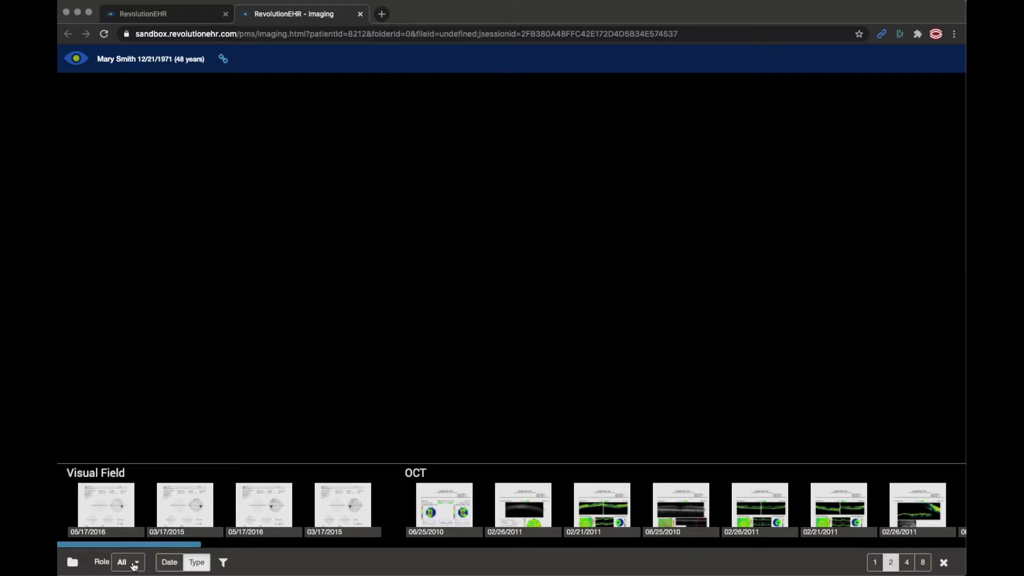
# Regroup the thumbnail strip by type, then back by date.
pyautogui.click(134, 565)
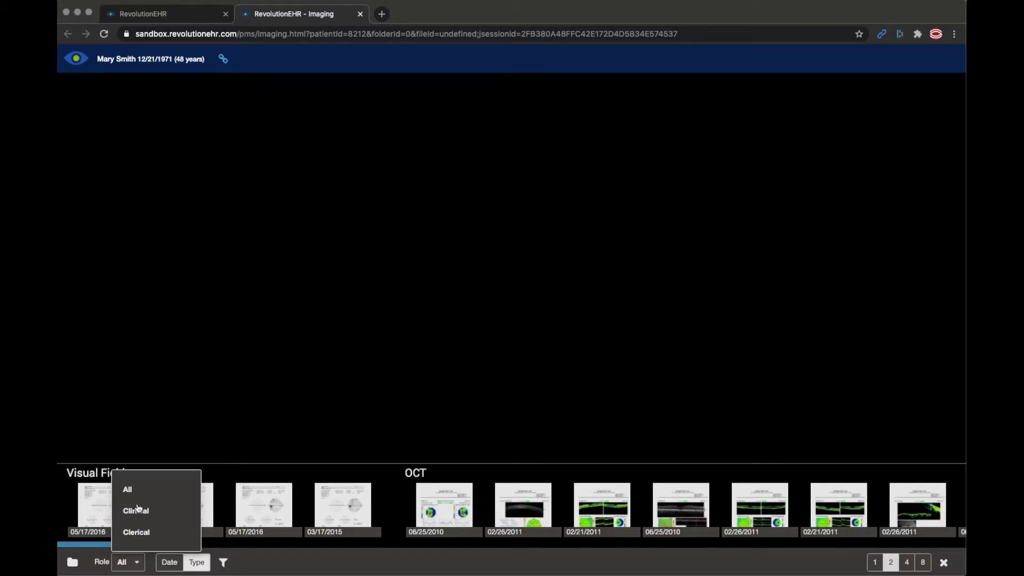
pyautogui.click(191, 562)
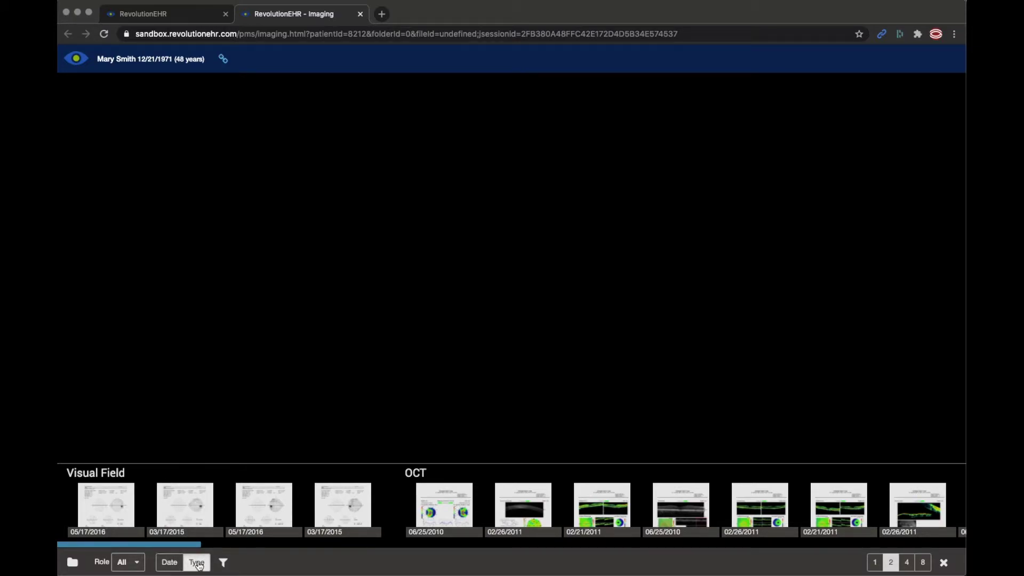
pyautogui.click(169, 562)
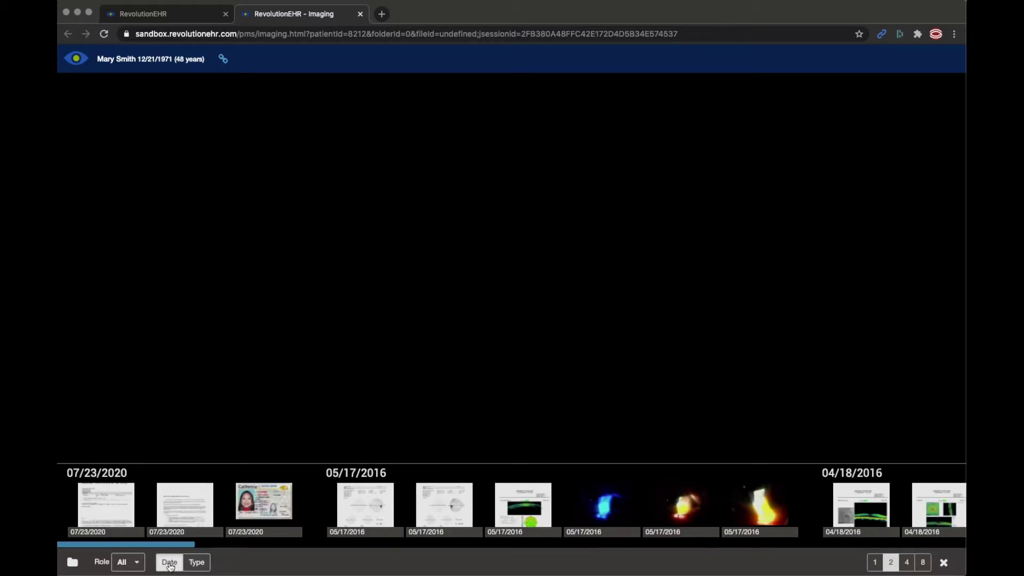
# Filter documents by Clerical, then Clinical, then All roles, and show the patient's folder tree.
pyautogui.click(140, 563)
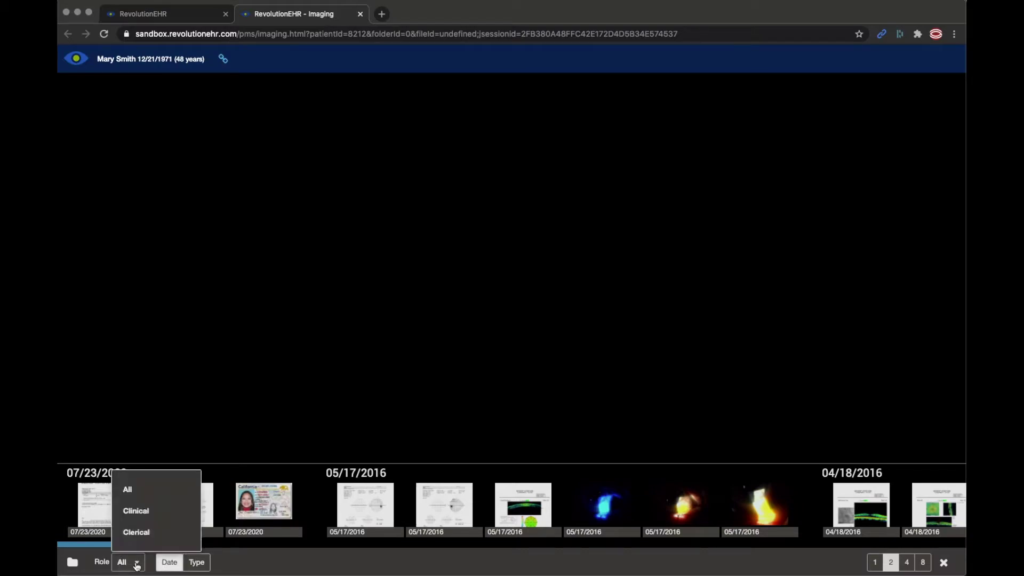
pyautogui.click(136, 533)
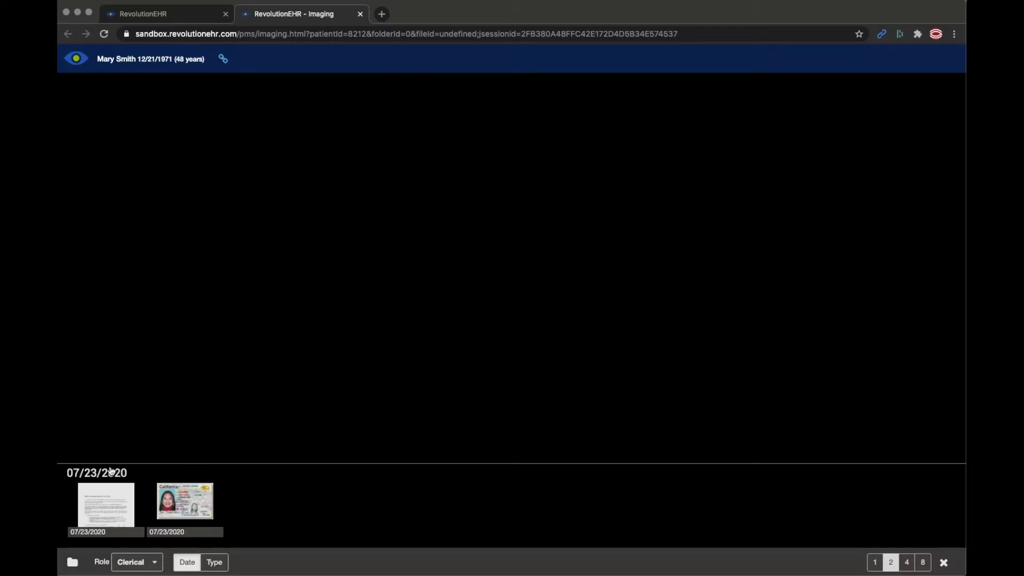
pyautogui.click(156, 563)
pyautogui.click(143, 513)
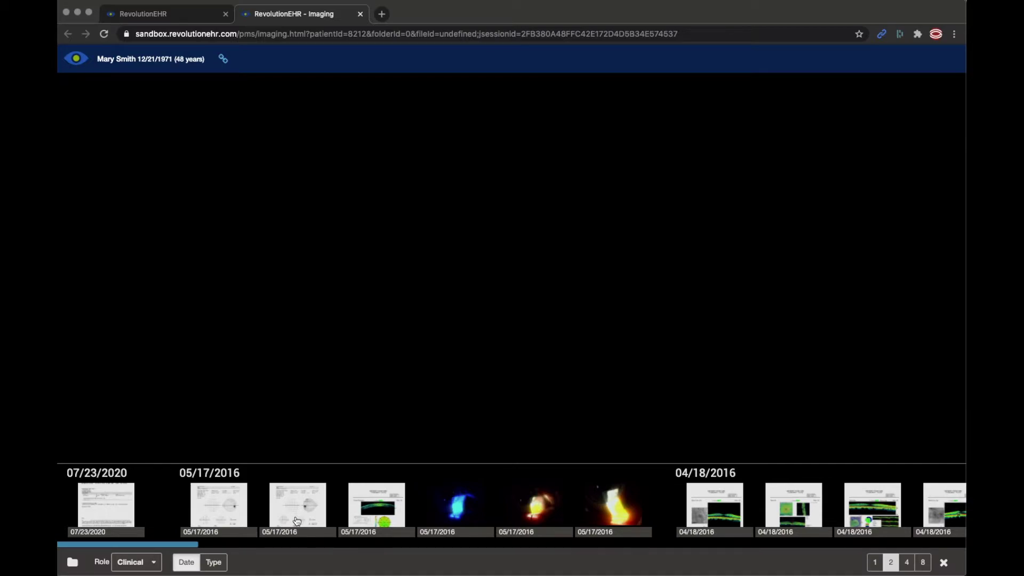
pyautogui.click(154, 563)
pyautogui.click(142, 490)
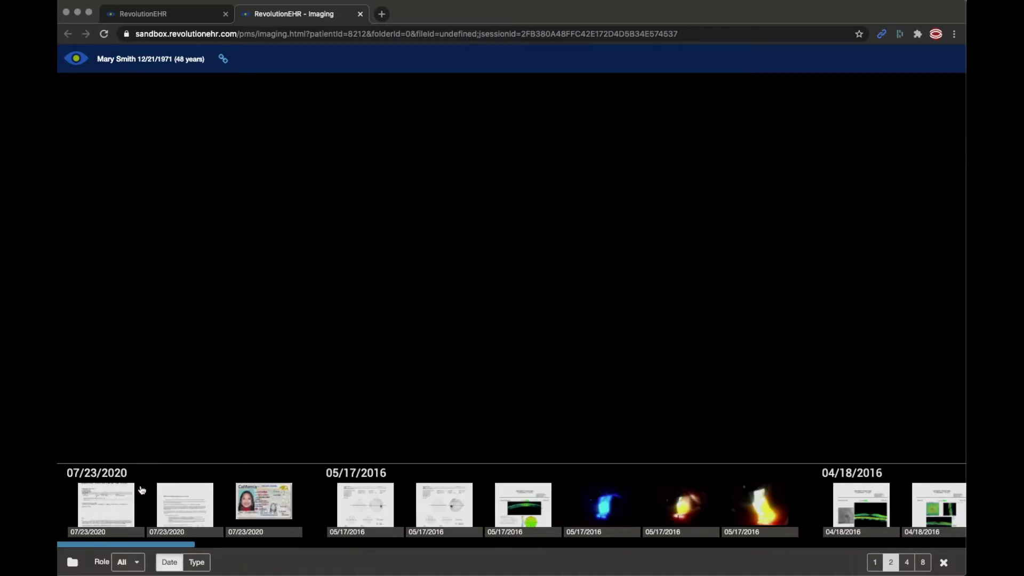
pyautogui.click(72, 562)
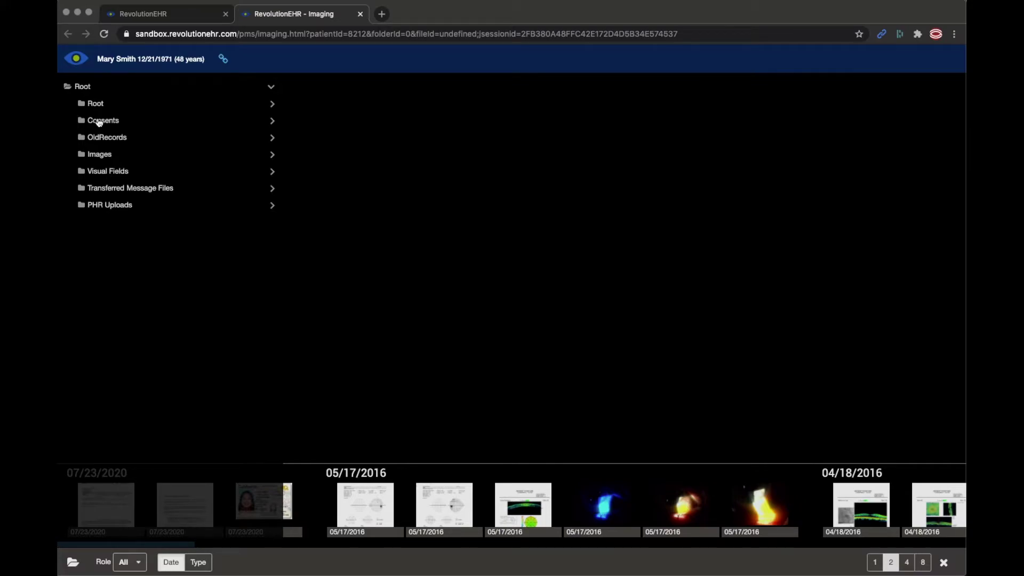
pyautogui.click(73, 562)
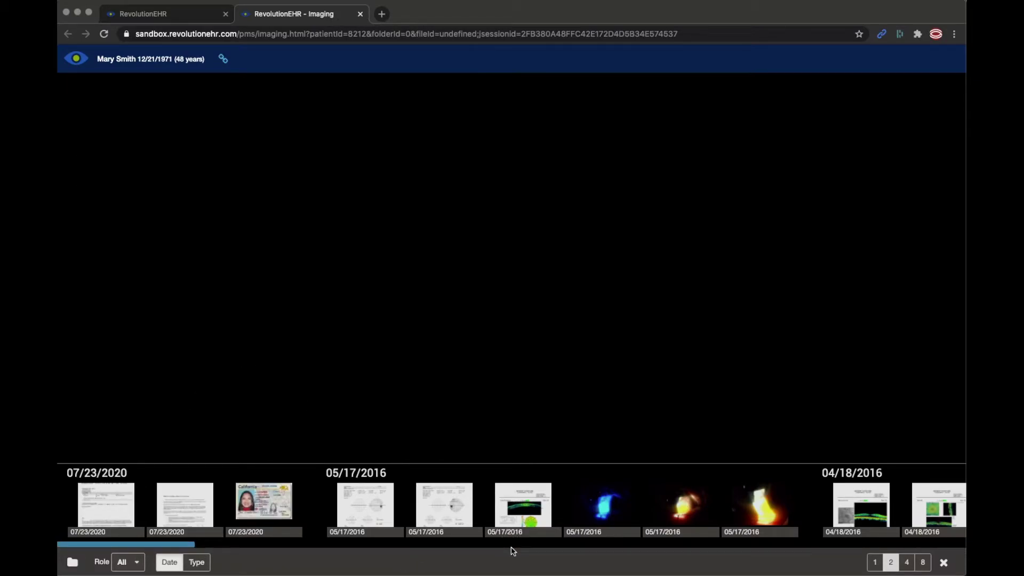
pyautogui.click(365, 502)
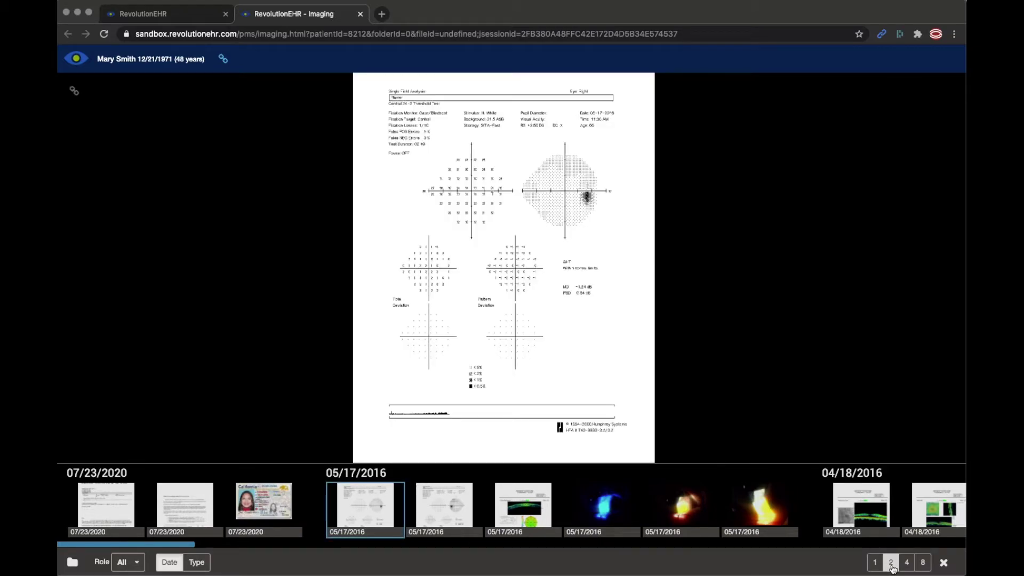
pyautogui.click(446, 513)
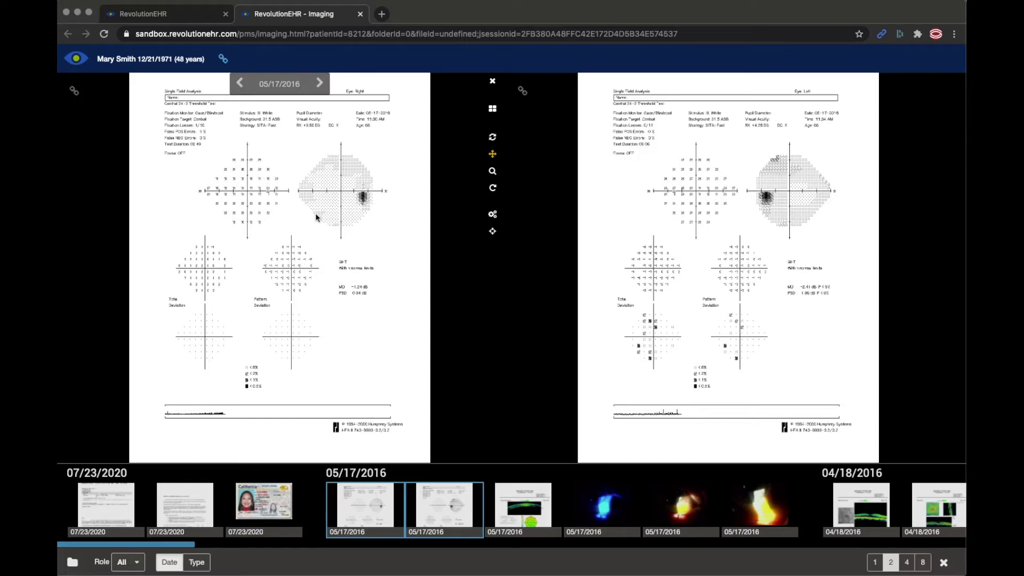
pyautogui.moveTo(713, 202)
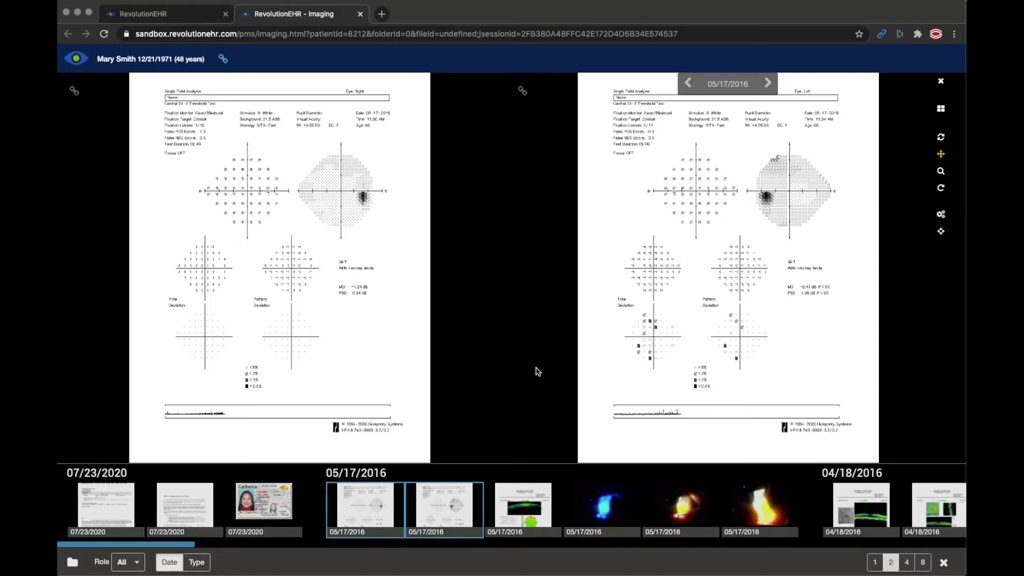
pyautogui.click(454, 501)
# Remove the second visual field report and load all seven 04/18/2016 images into eight panes.
pyautogui.click(358, 504)
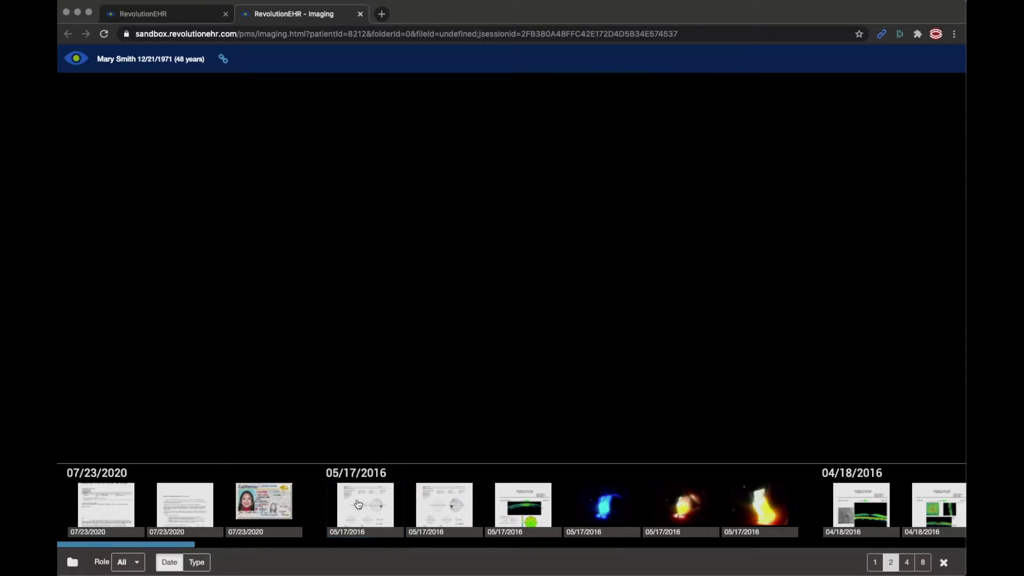
pyautogui.hscroll(10, 455, 508)
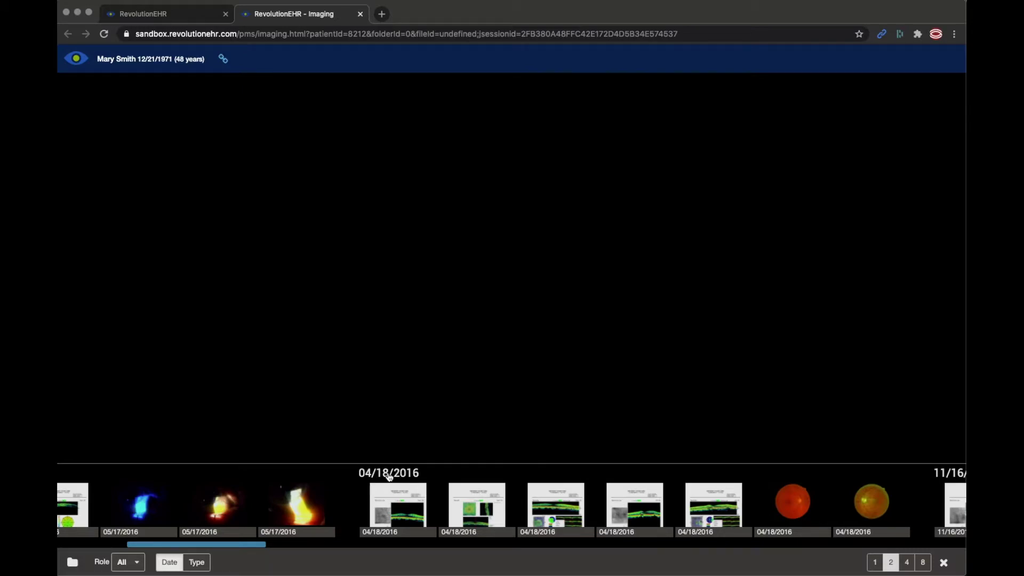
pyautogui.hscroll(1, 438, 487)
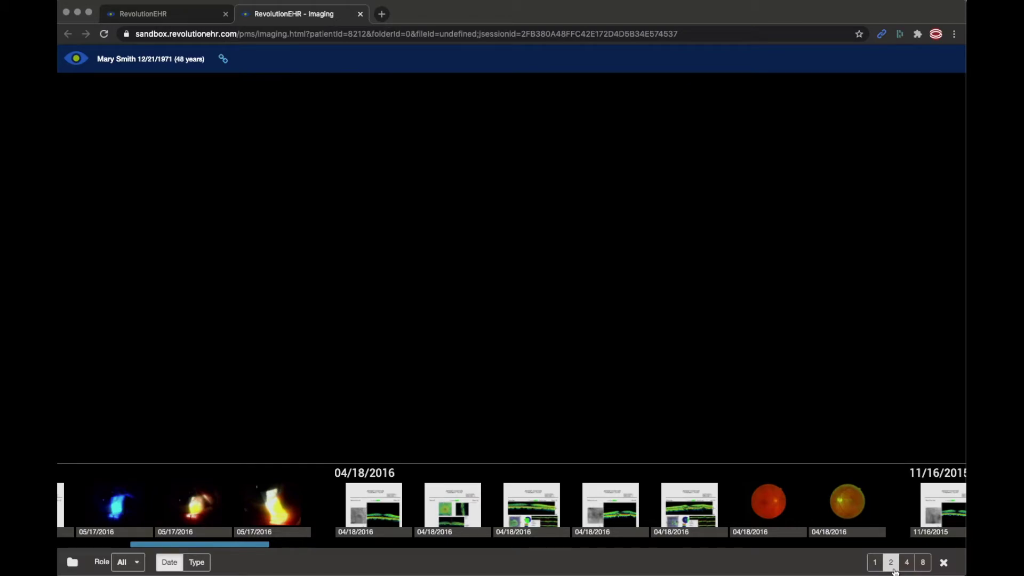
pyautogui.click(923, 564)
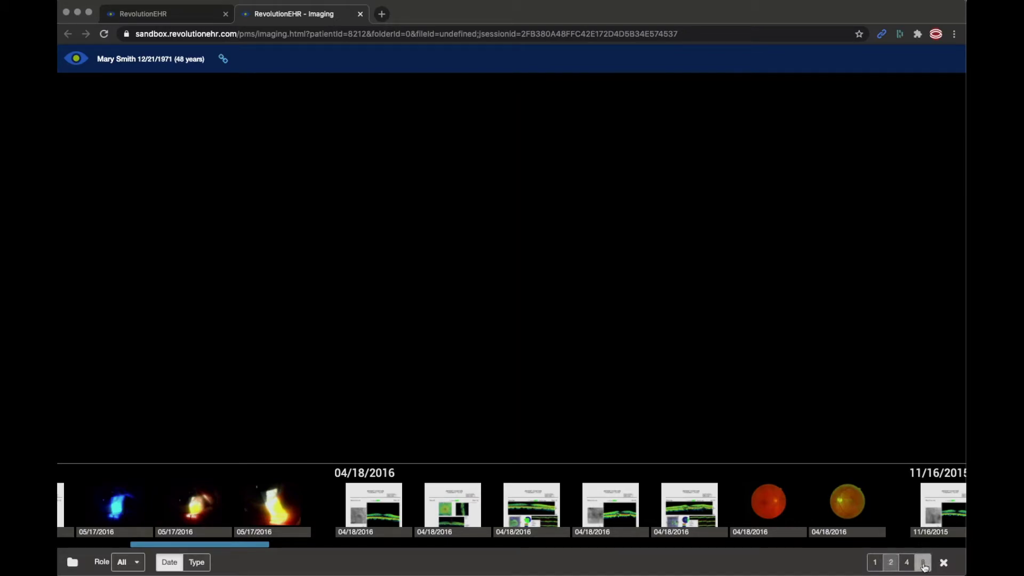
pyautogui.click(380, 474)
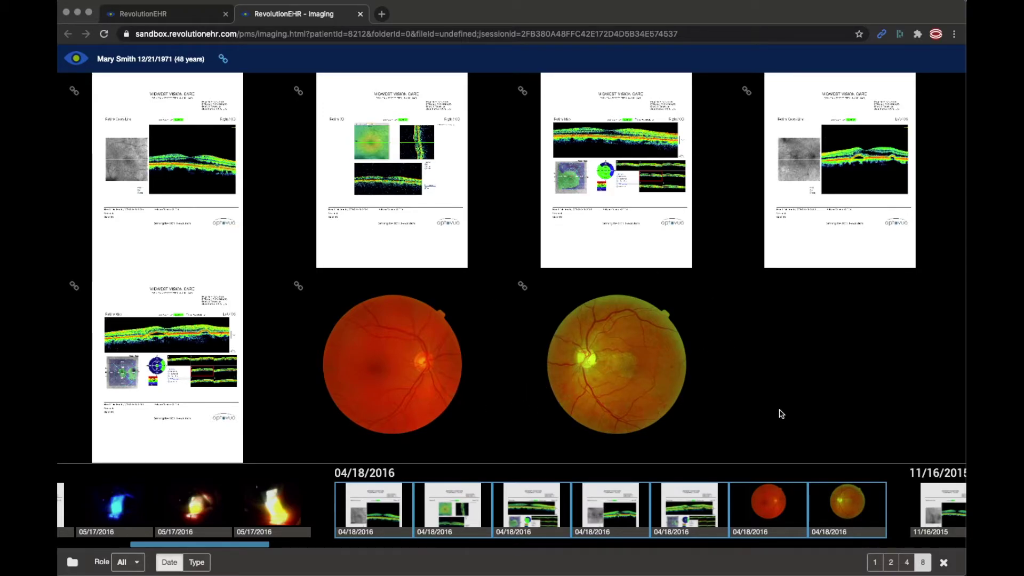
pyautogui.click(224, 60)
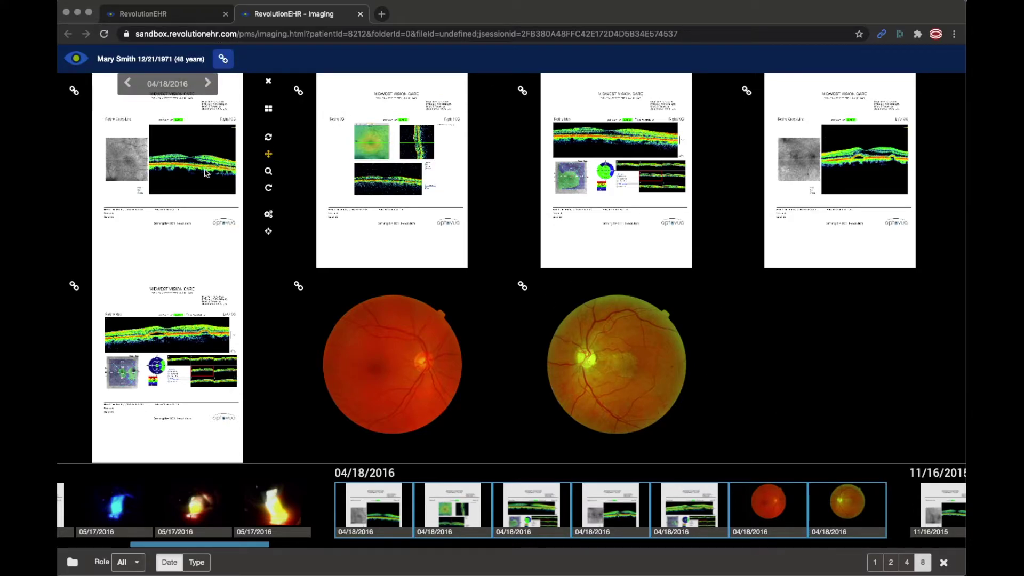
# Zoom the linked 04/18/2016 images in together, then back out to full pages.
pyautogui.click(268, 172)
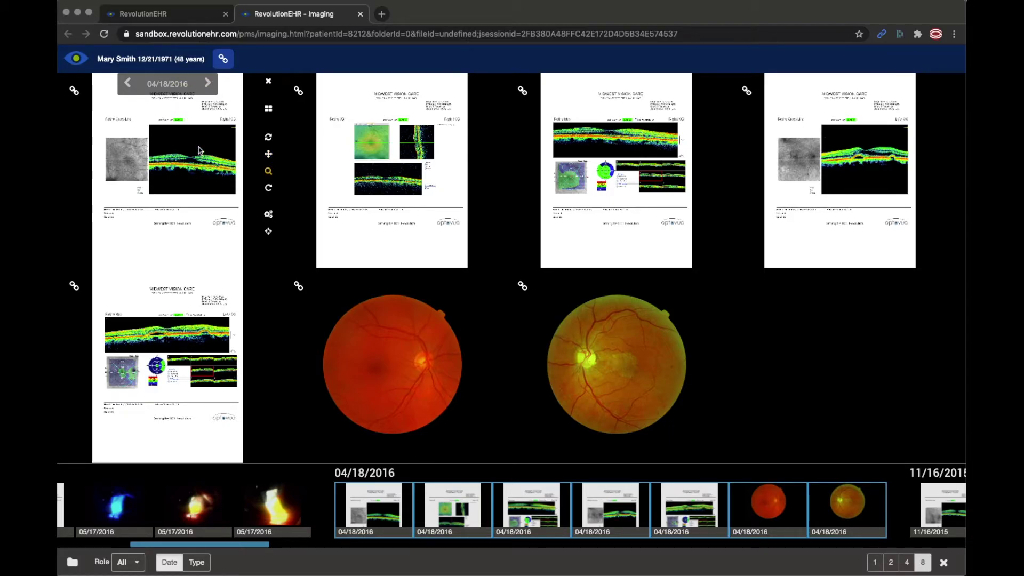
pyautogui.moveTo(199, 148); pyautogui.dragTo(240, 115)
pyautogui.click(267, 137)
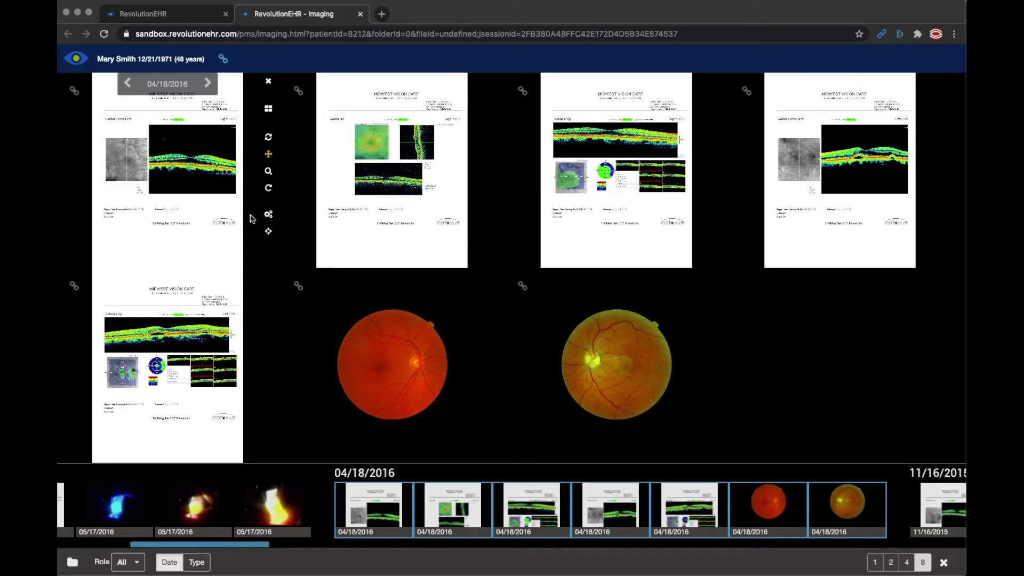
pyautogui.click(298, 286)
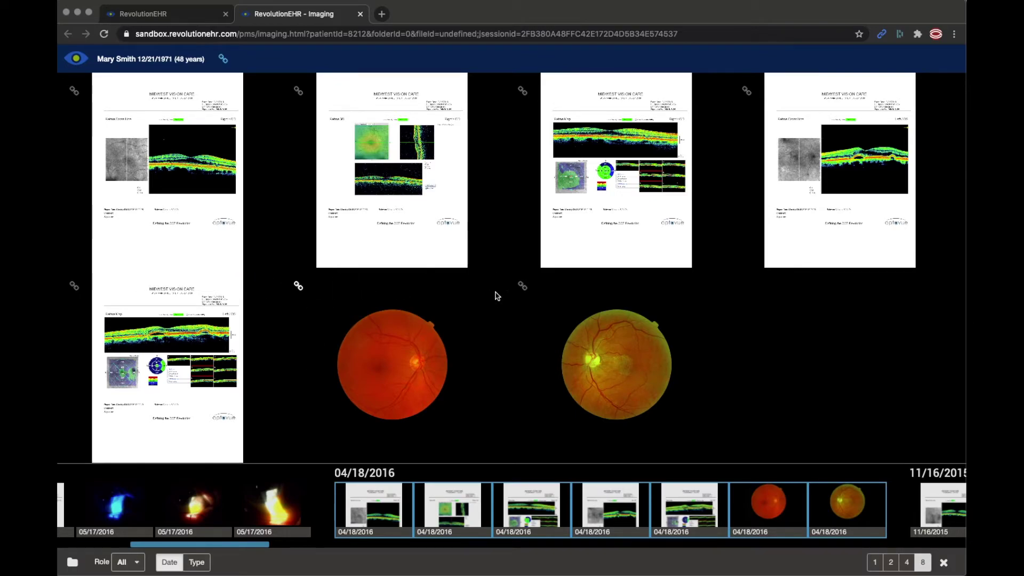
# Zoom both linked fundus photos together, reset them, and clear the 04/18/2016 images.
pyautogui.click(522, 286)
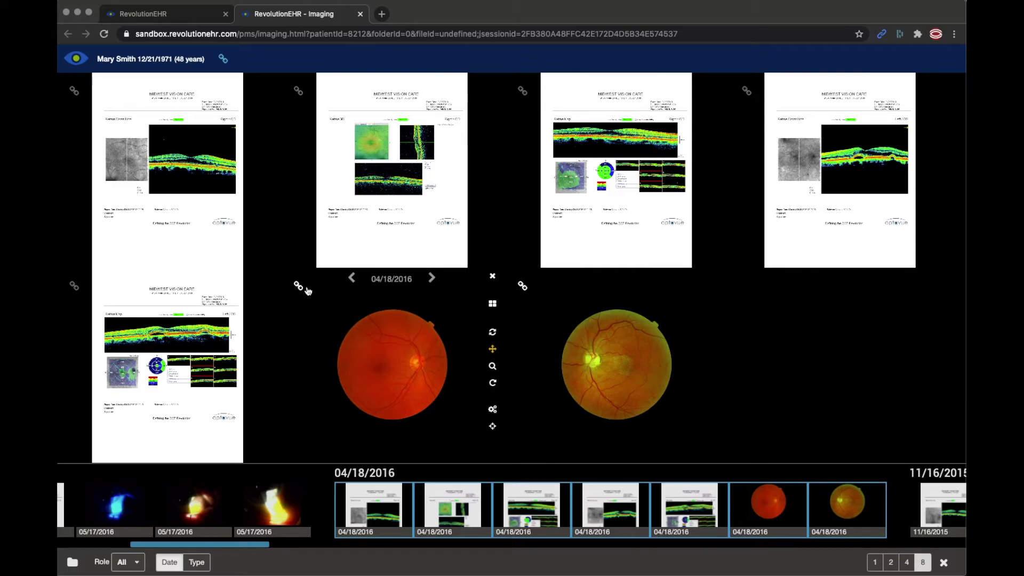
pyautogui.click(492, 366)
pyautogui.moveTo(434, 353); pyautogui.dragTo(418, 373)
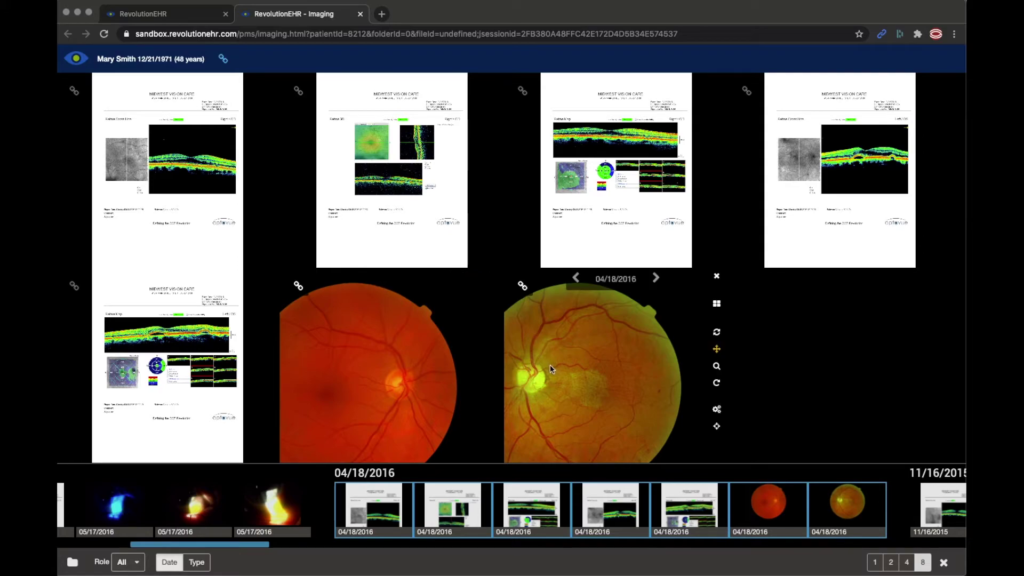
pyautogui.click(492, 331)
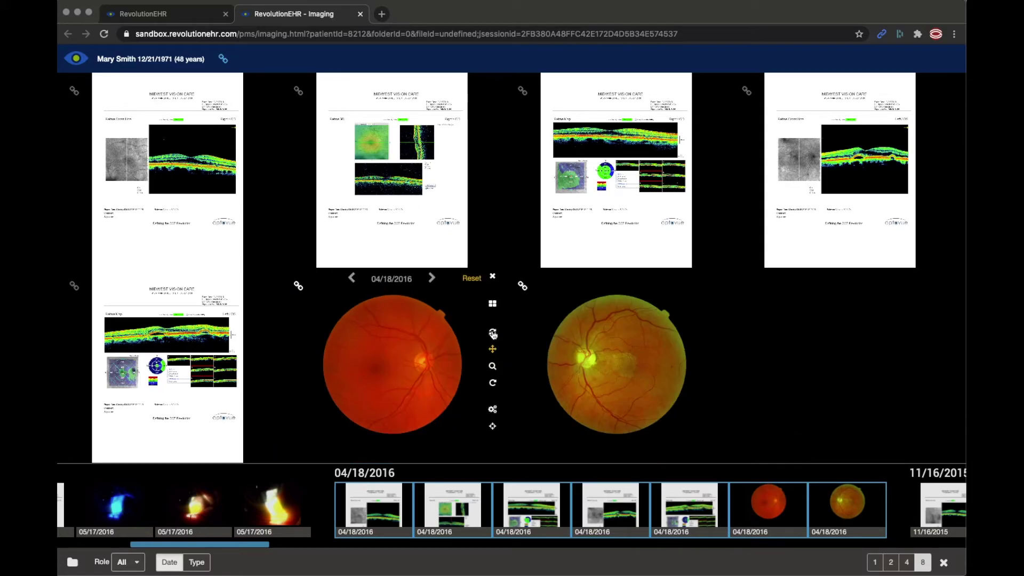
pyautogui.click(382, 472)
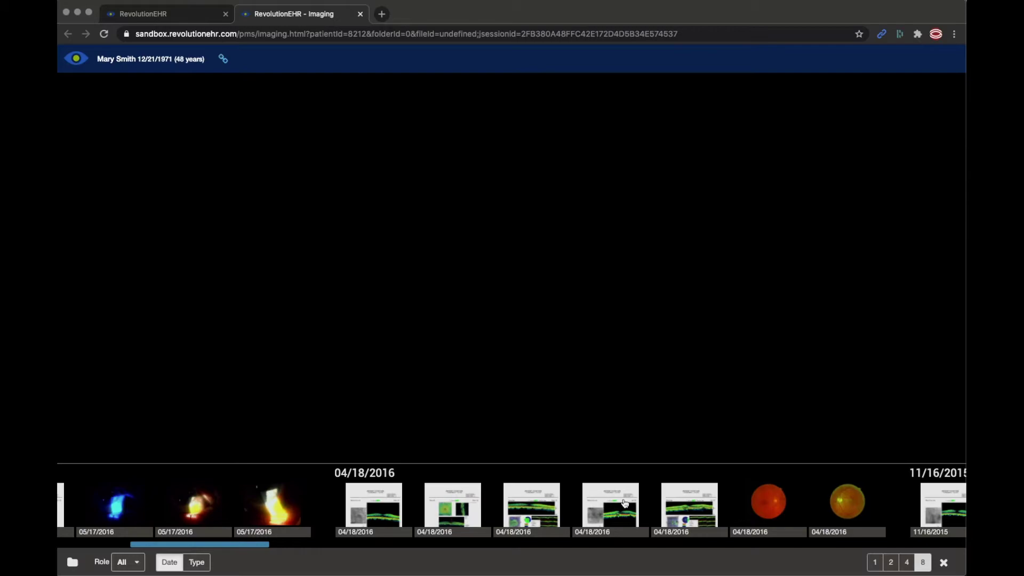
pyautogui.hscroll(5, 625, 503)
# Open the orange 04/18/2016 fundus photo large and rotate it a quarter turn.
pyautogui.click(474, 501)
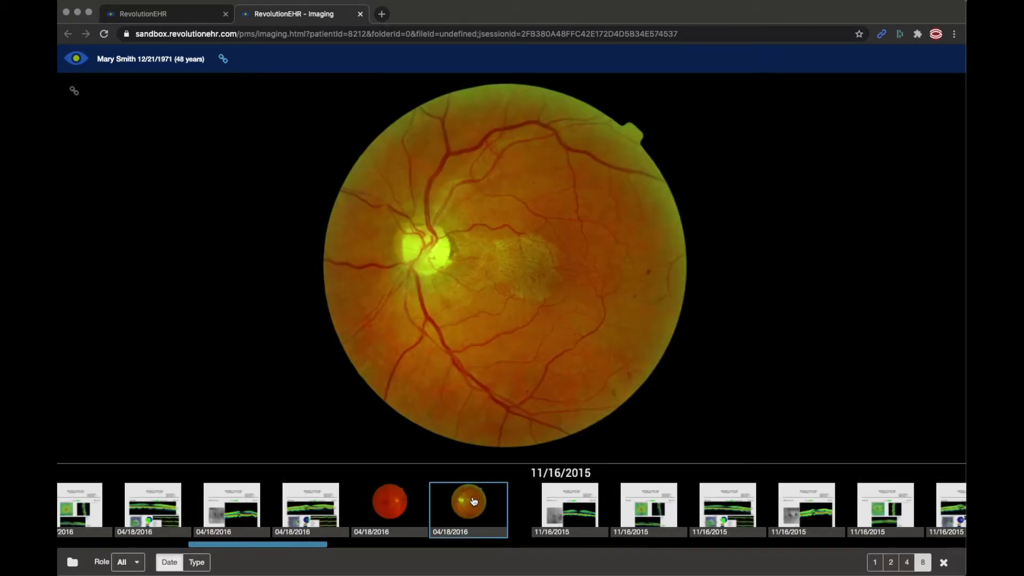
pyautogui.moveTo(738, 434)
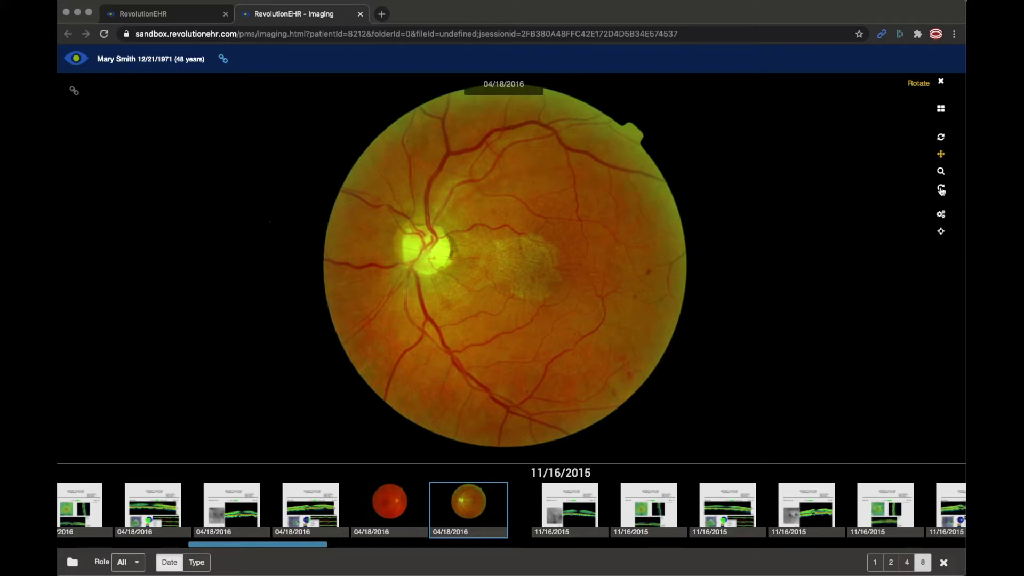
pyautogui.click(941, 190)
pyautogui.click(941, 190)
pyautogui.click(941, 190)
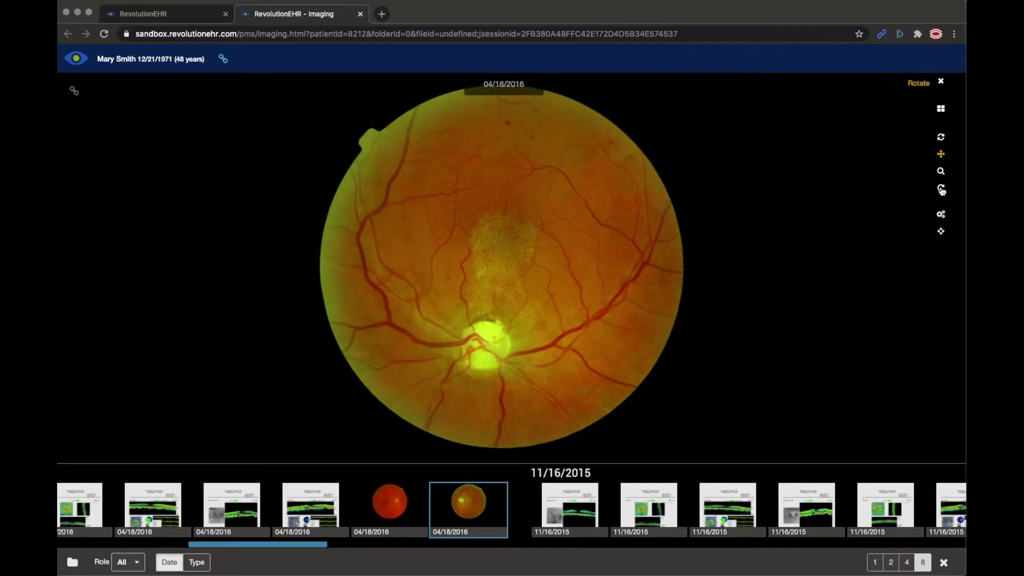
pyautogui.click(941, 190)
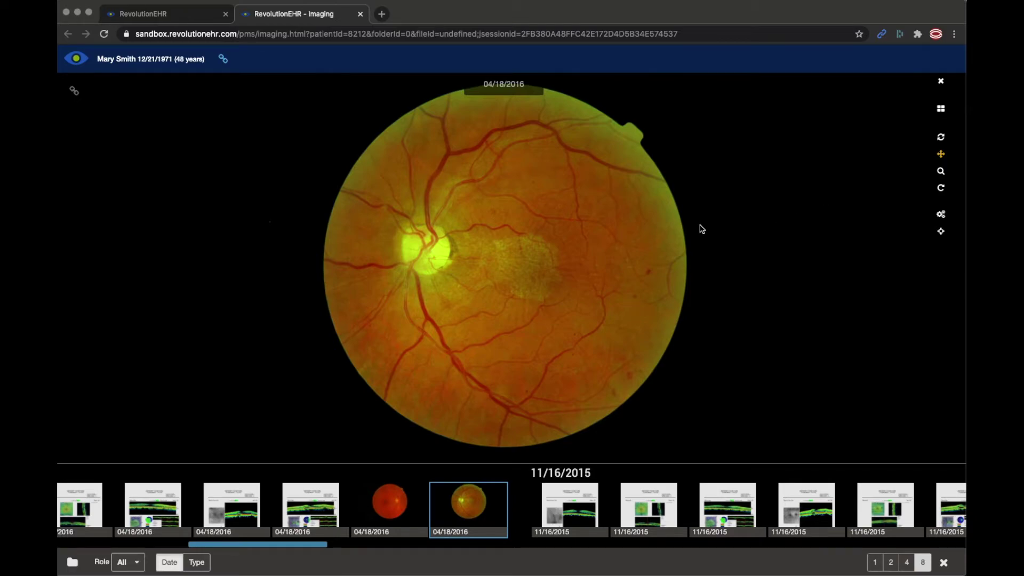
pyautogui.click(614, 241)
pyautogui.moveTo(614, 241); pyautogui.dragTo(653, 237)
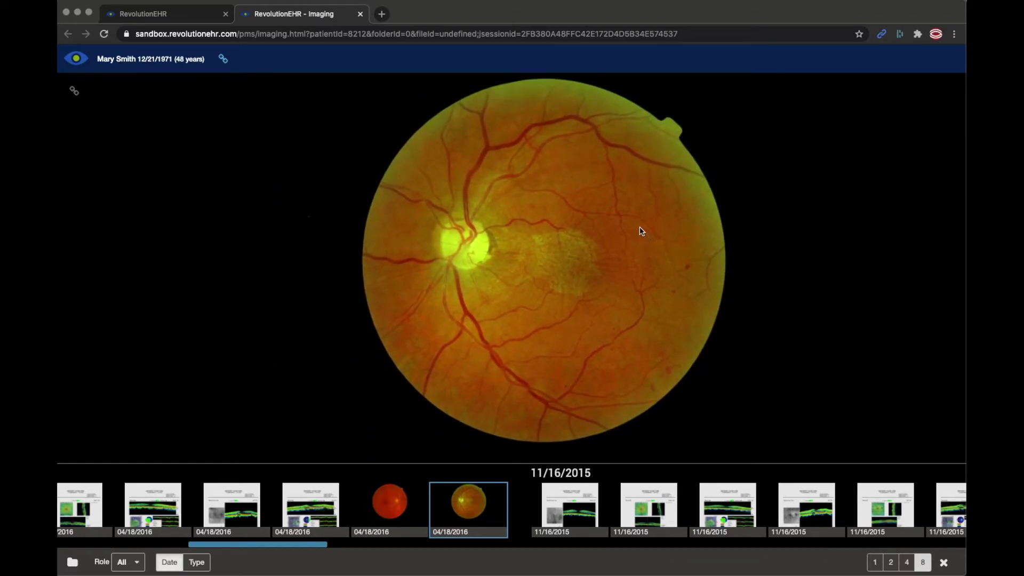
pyautogui.click(638, 230)
pyautogui.moveTo(638, 230); pyautogui.dragTo(641, 337)
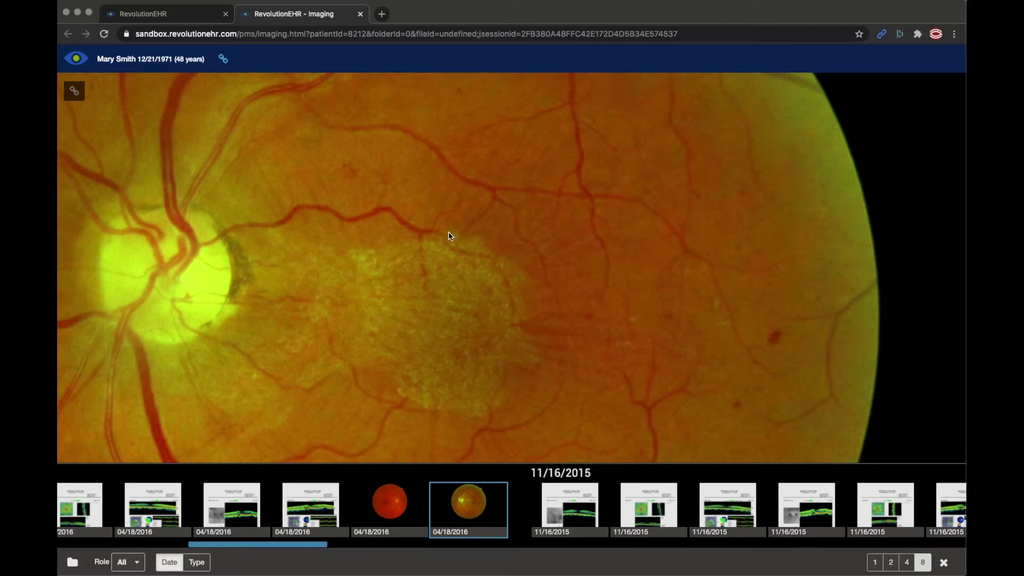
pyautogui.moveTo(448, 236); pyautogui.dragTo(543, 233)
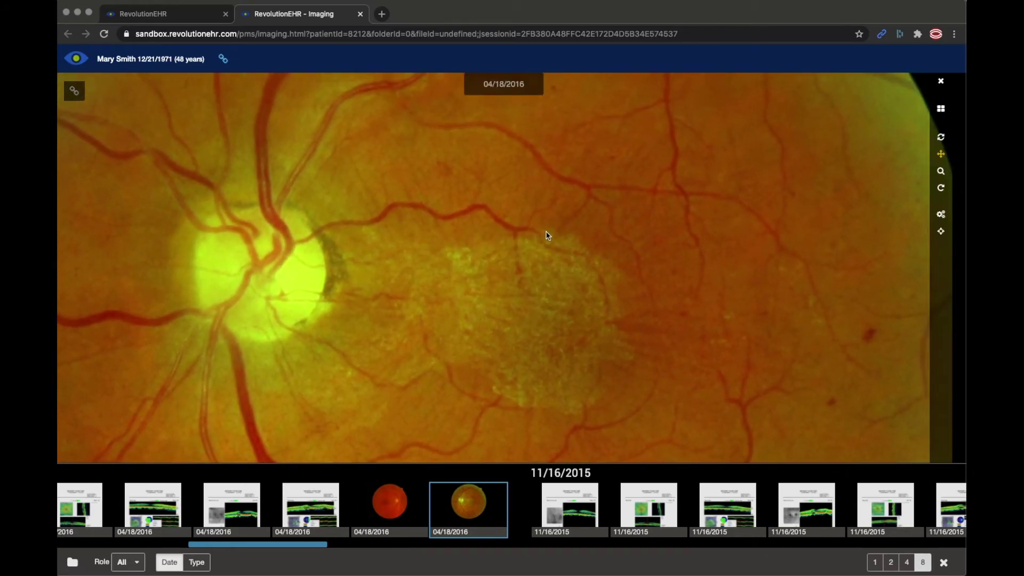
pyautogui.click(622, 232)
pyautogui.scroll(-5, 622, 232)
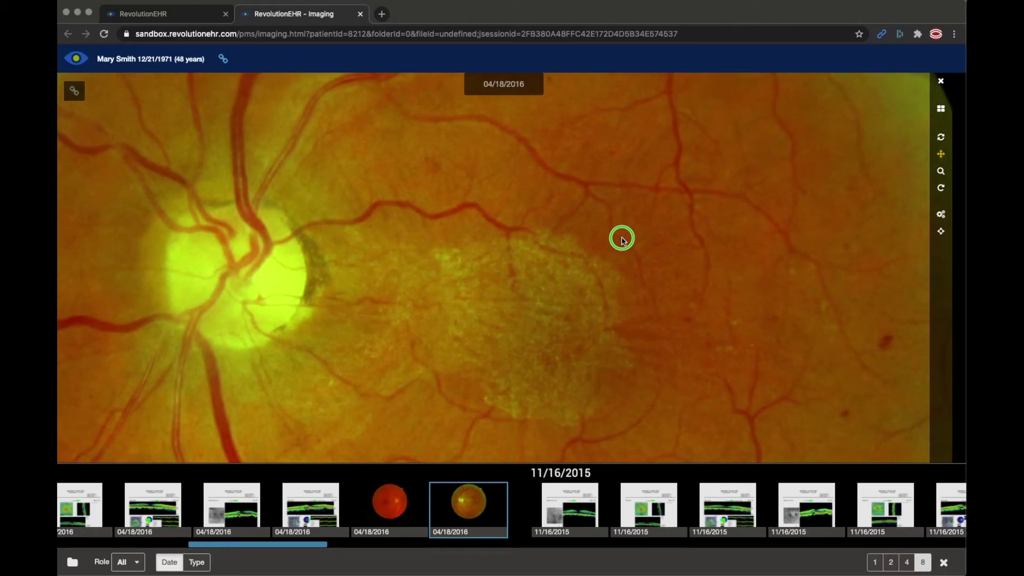
pyautogui.scroll(-5, 620, 190)
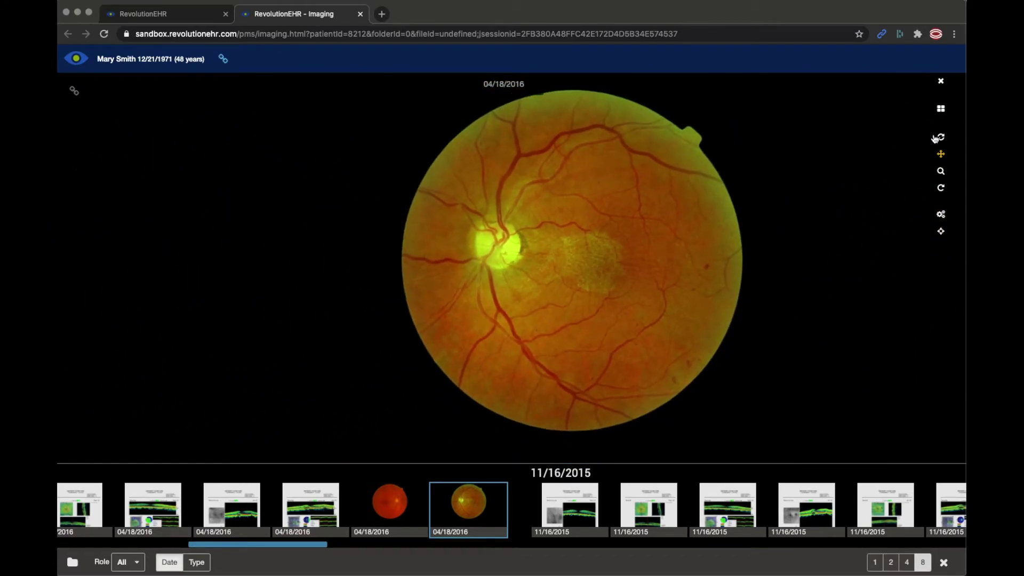
pyautogui.click(940, 137)
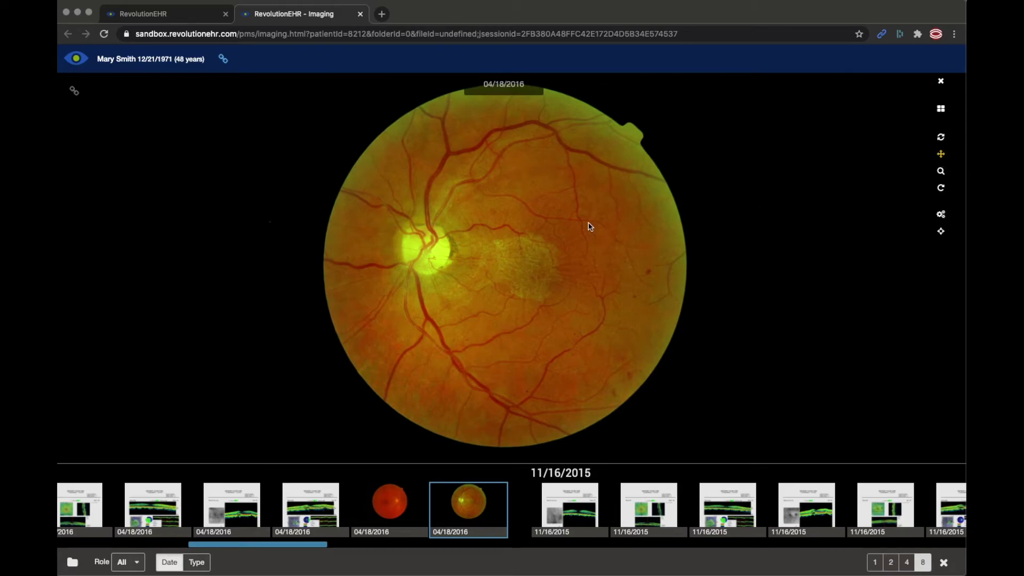
pyautogui.scroll(5, 576, 224)
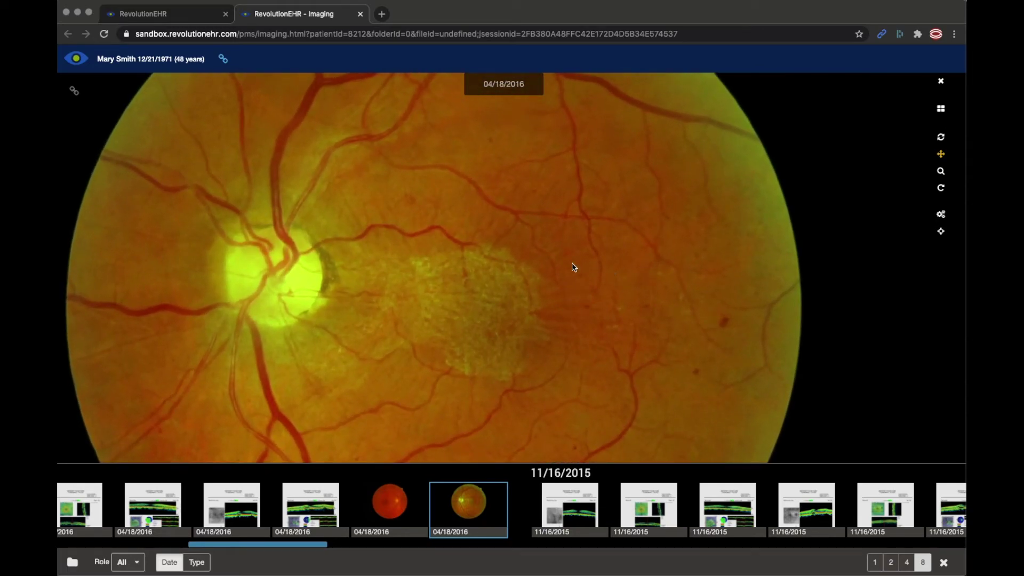
pyautogui.click(941, 137)
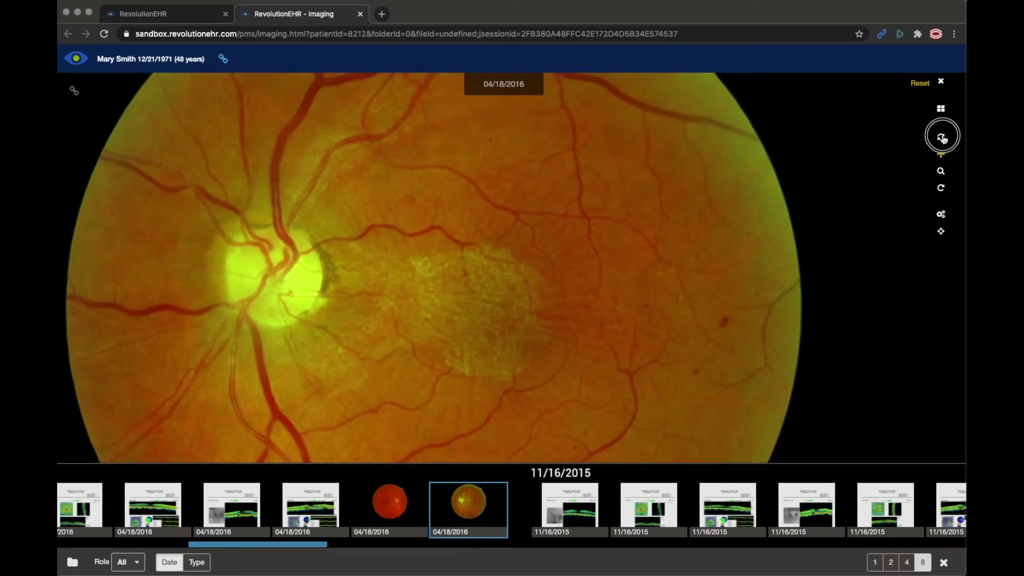
pyautogui.click(939, 214)
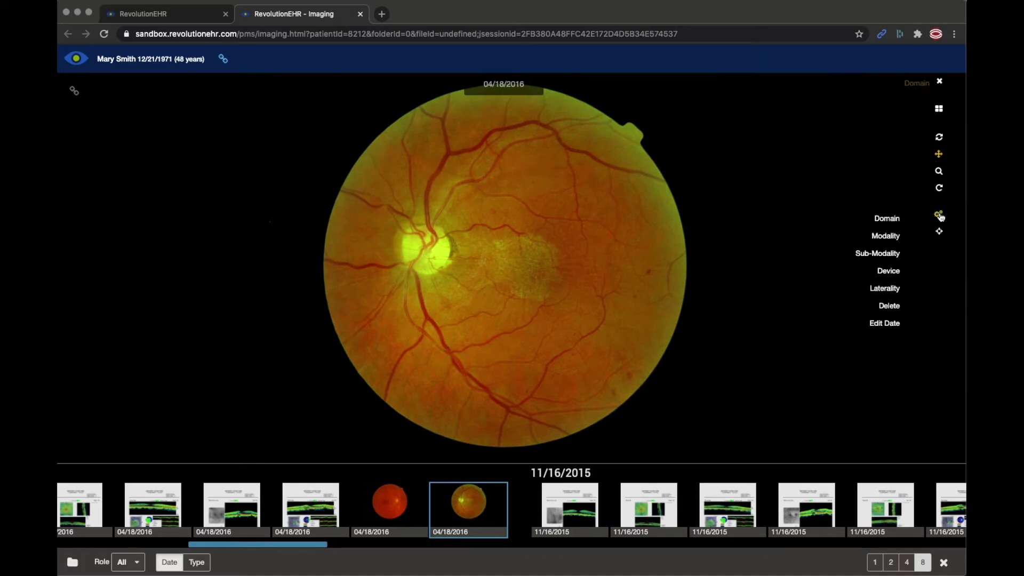
pyautogui.click(897, 220)
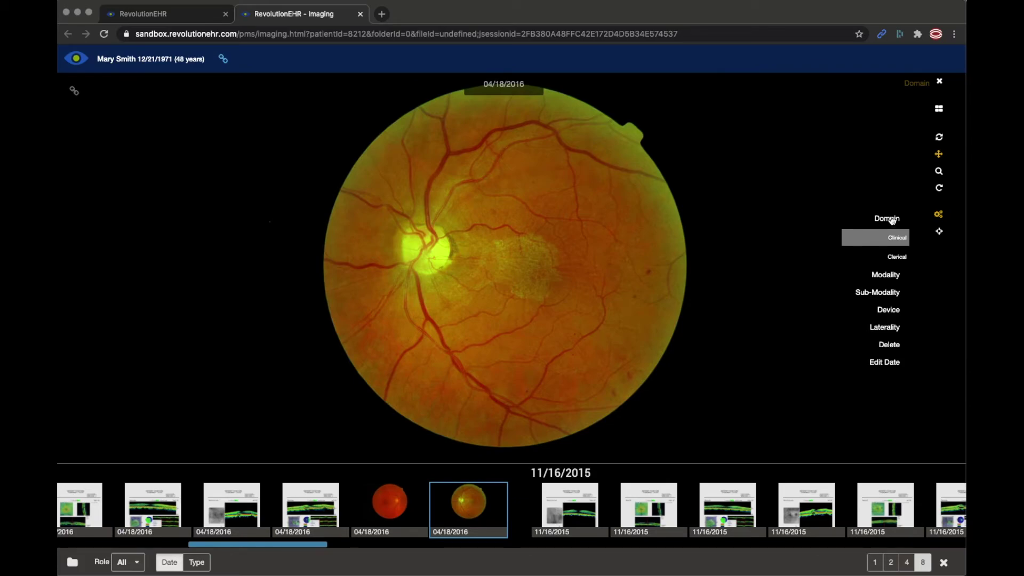
pyautogui.click(891, 220)
pyautogui.click(890, 238)
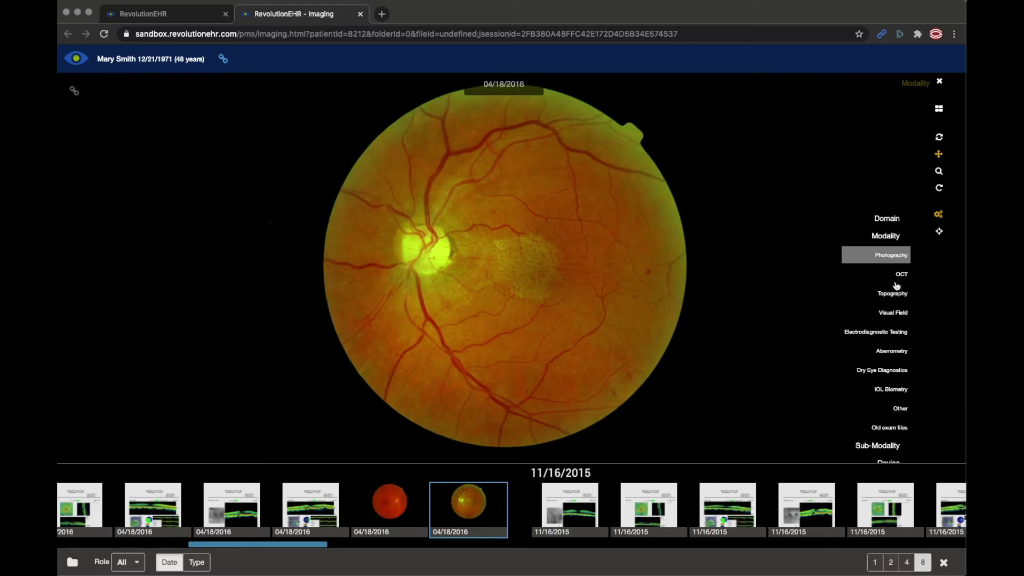
pyautogui.click(887, 239)
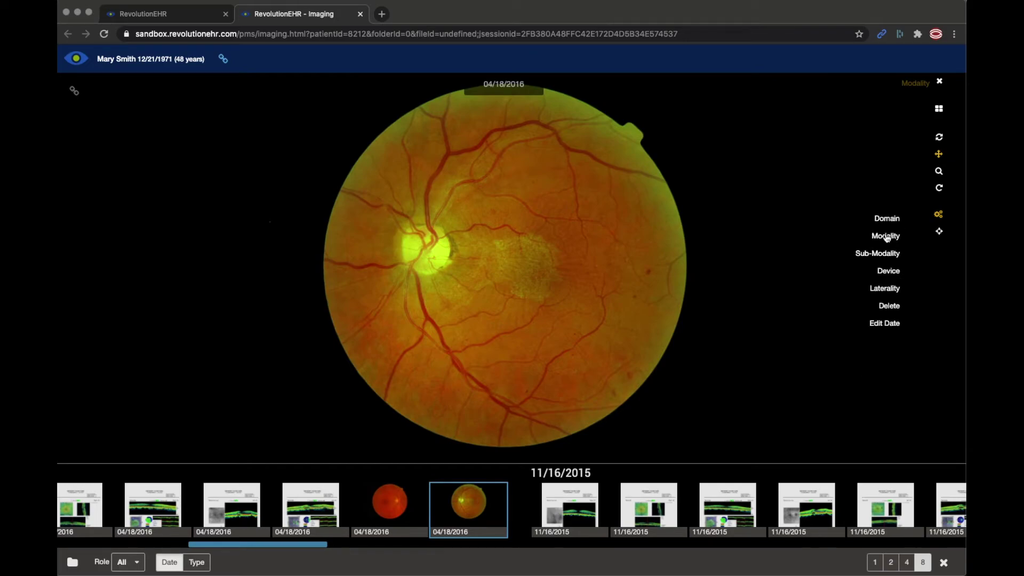
pyautogui.click(886, 256)
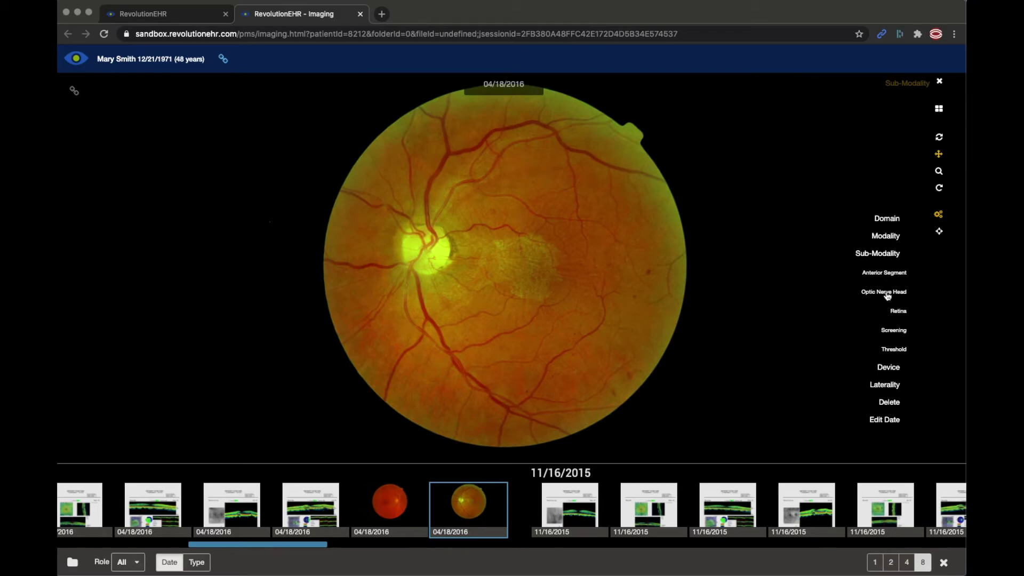
pyautogui.click(886, 256)
pyautogui.click(887, 271)
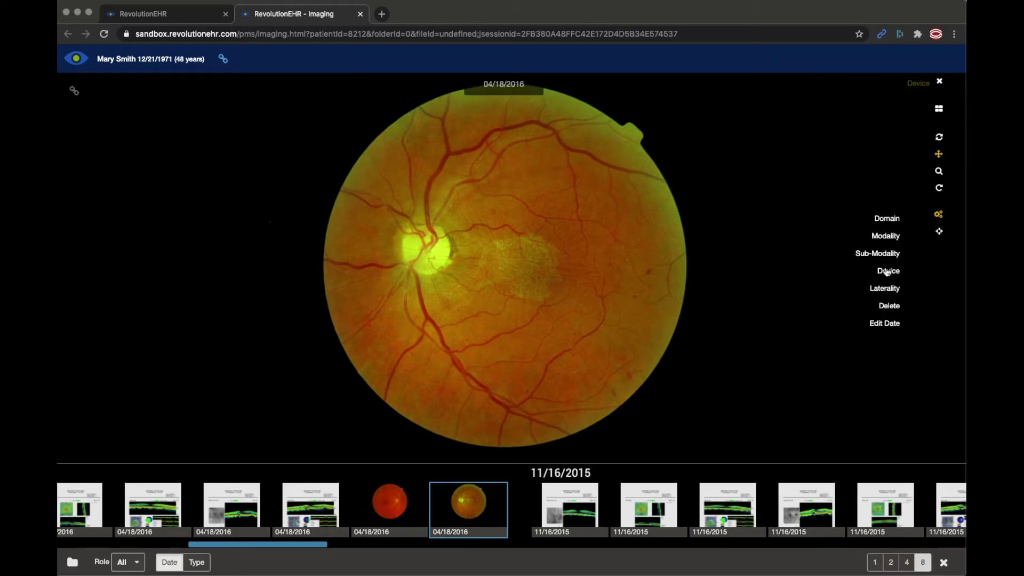
pyautogui.click(887, 271)
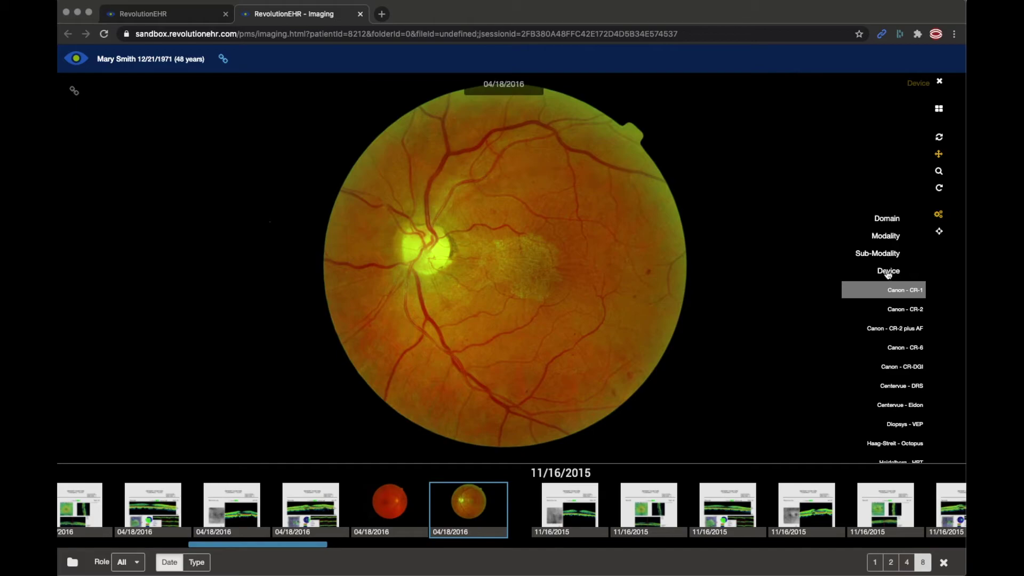
pyautogui.click(887, 272)
pyautogui.click(887, 289)
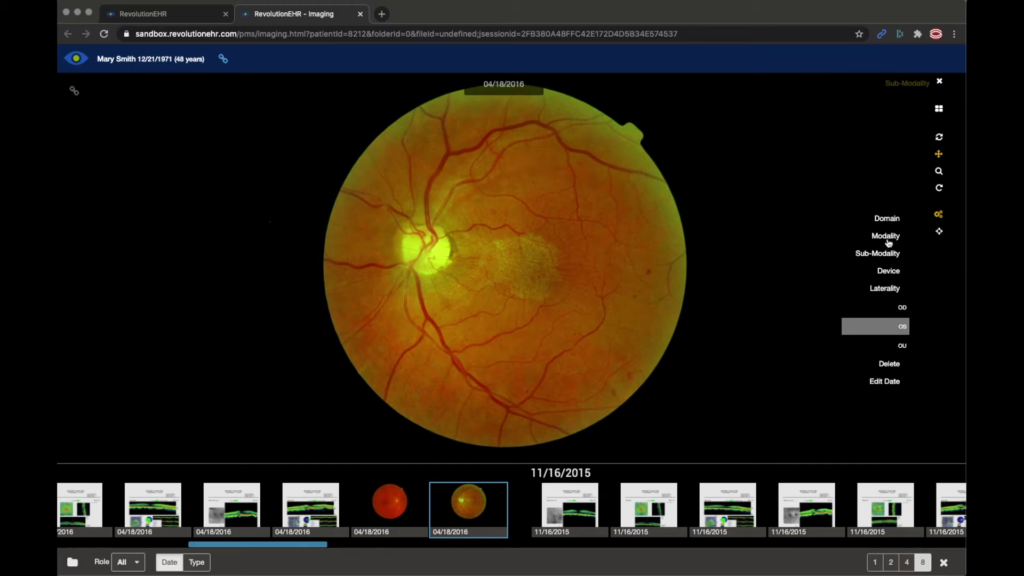
pyautogui.click(889, 292)
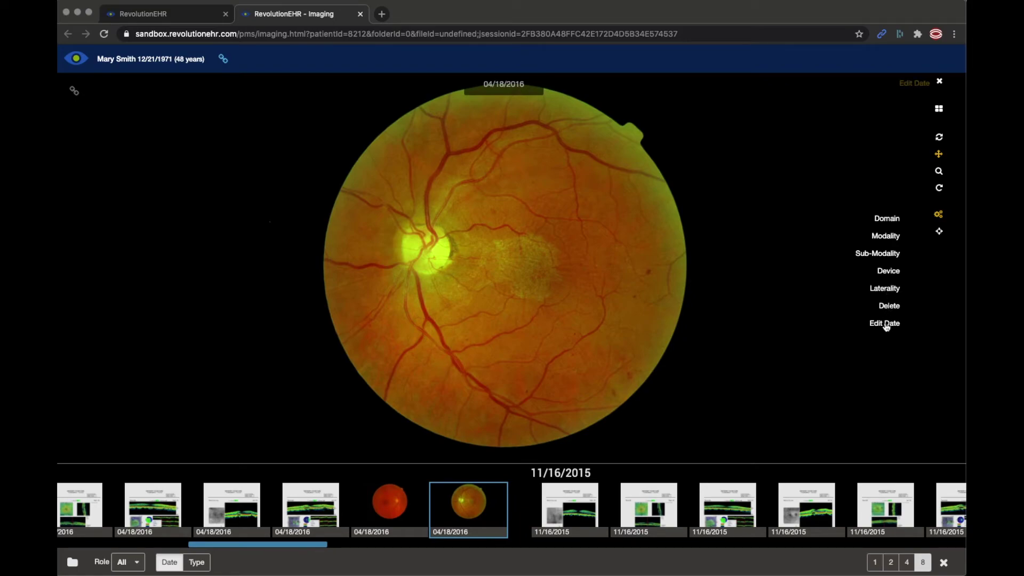
# Brighten and then darken the fundus photo with the WW/WC tool.
pyautogui.click(940, 230)
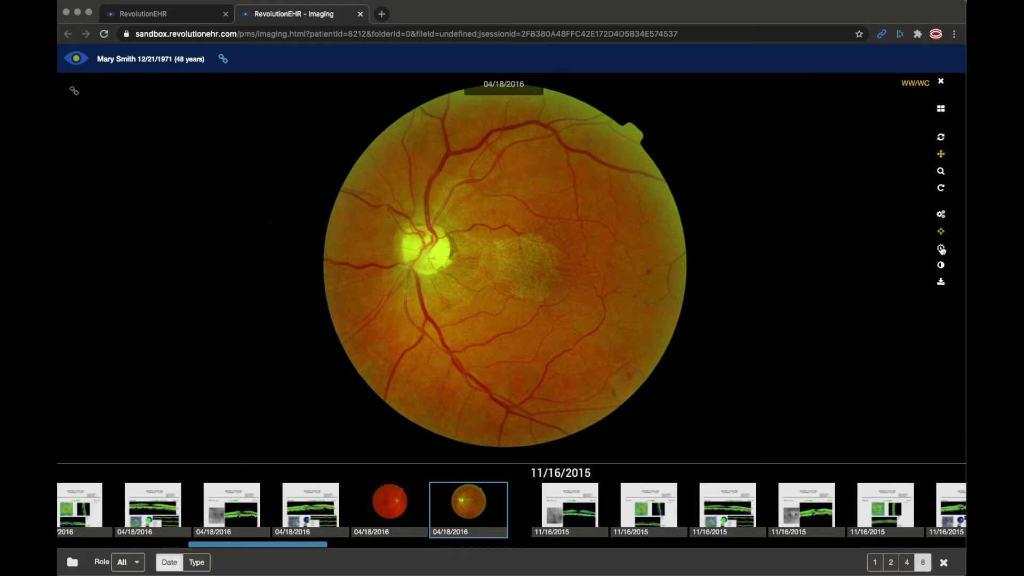
pyautogui.click(941, 250)
pyautogui.click(549, 256)
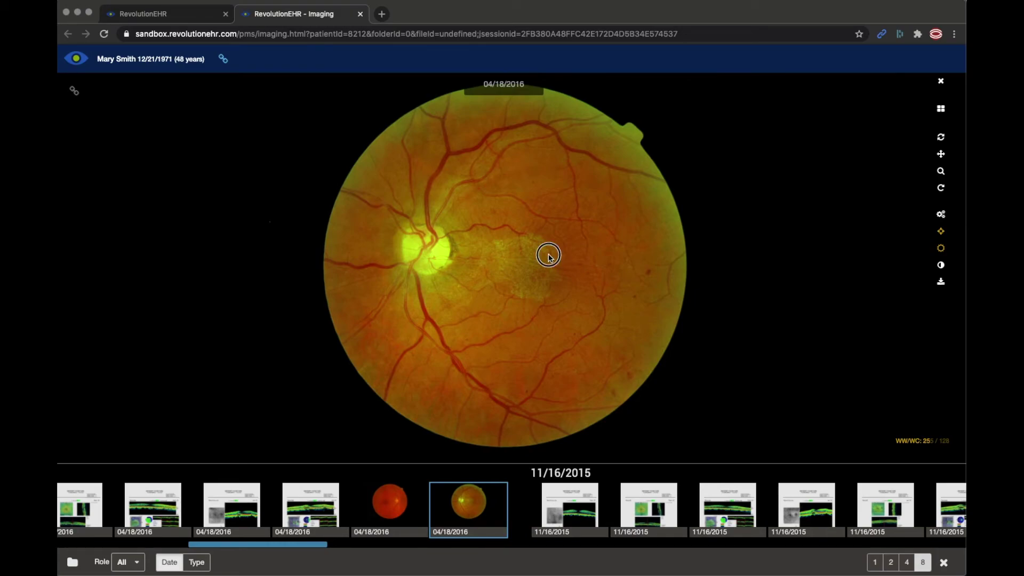
pyautogui.moveTo(549, 256); pyautogui.dragTo(549, 144)
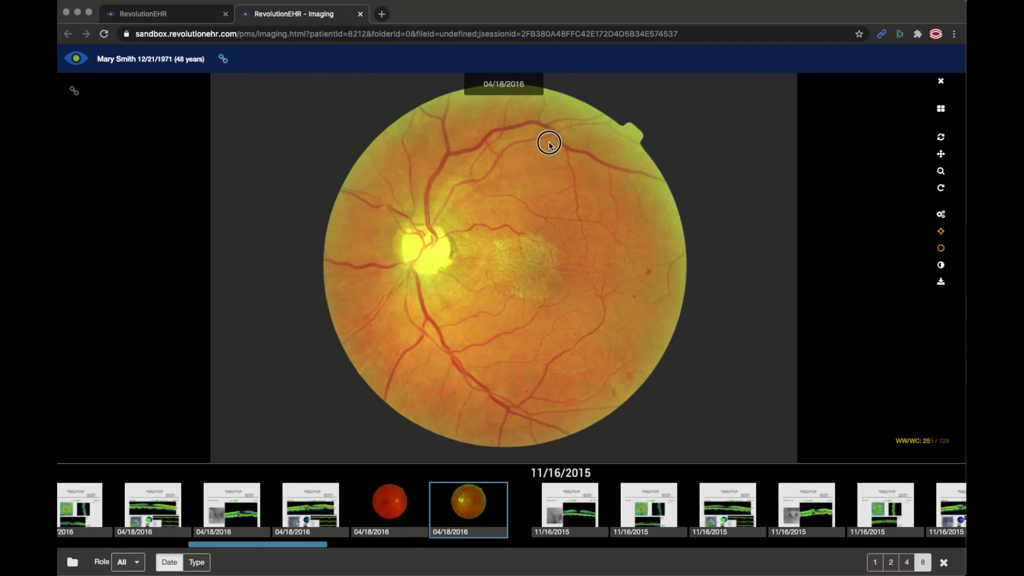
pyautogui.moveTo(549, 142); pyautogui.dragTo(553, 397)
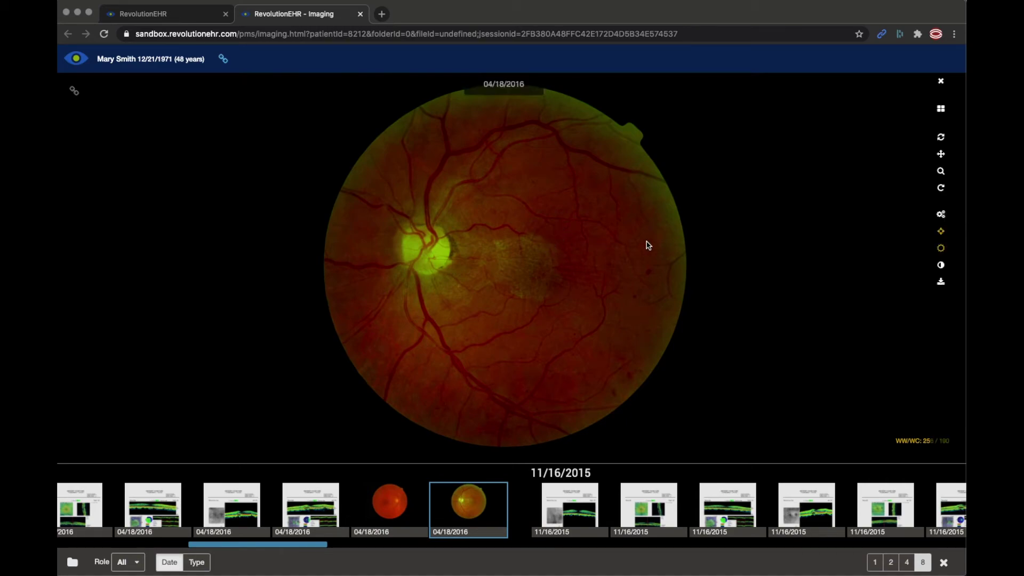
# Reset the fundus photo and give it a softer, lower-contrast WW/WC adjustment.
pyautogui.click(941, 137)
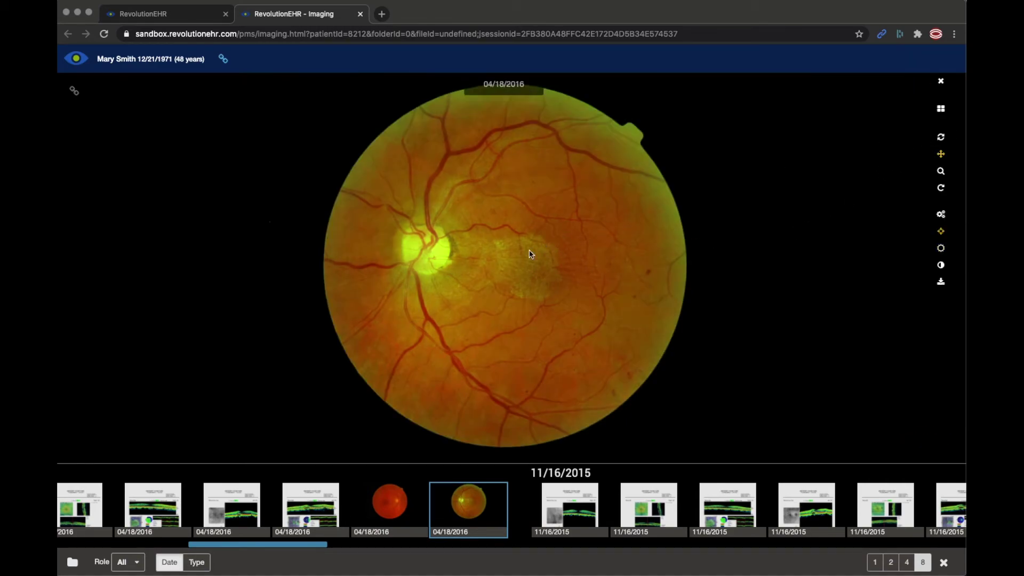
pyautogui.click(940, 248)
pyautogui.moveTo(525, 246)
pyautogui.mouseDown()
pyautogui.moveTo(205, 268)
pyautogui.moveTo(801, 254)
pyautogui.moveTo(234, 257)
pyautogui.moveTo(527, 247)
pyautogui.mouseUp()
# Reset brightness and cycle the fundus through red, green, blue, inverted, and normal colour.
pyautogui.click(940, 137)
pyautogui.click(941, 266)
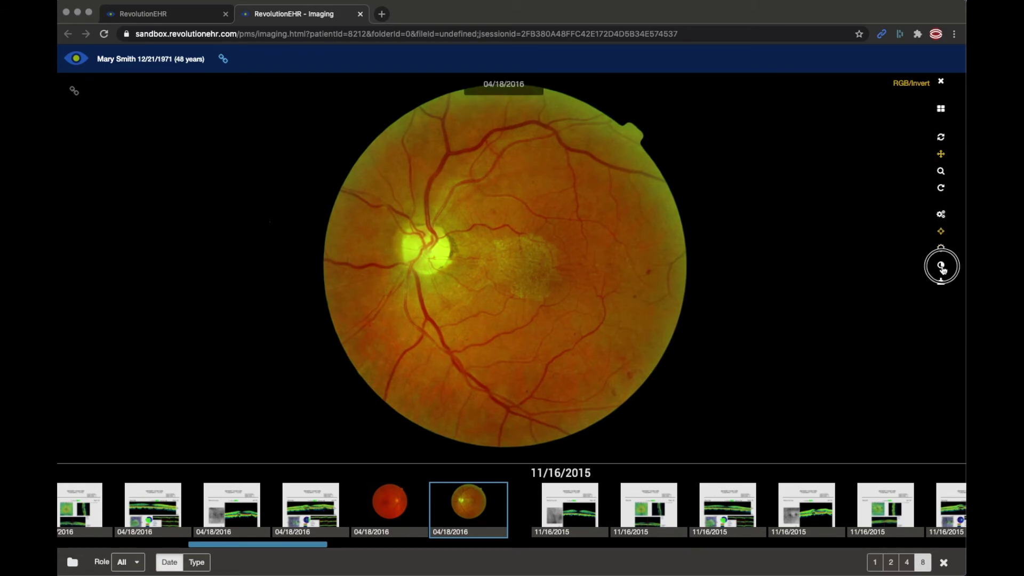
pyautogui.click(941, 266)
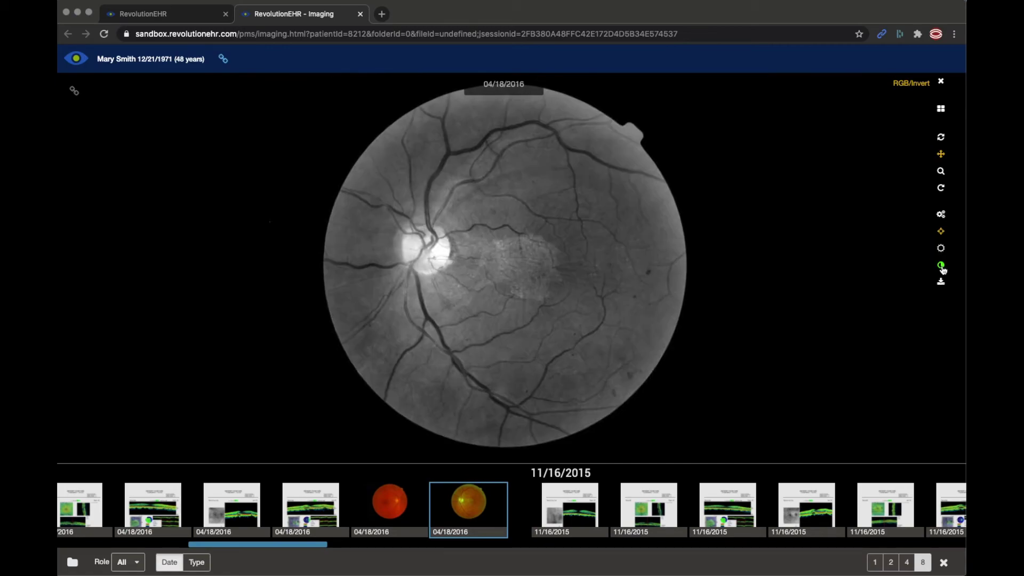
pyautogui.click(941, 266)
pyautogui.click(941, 266)
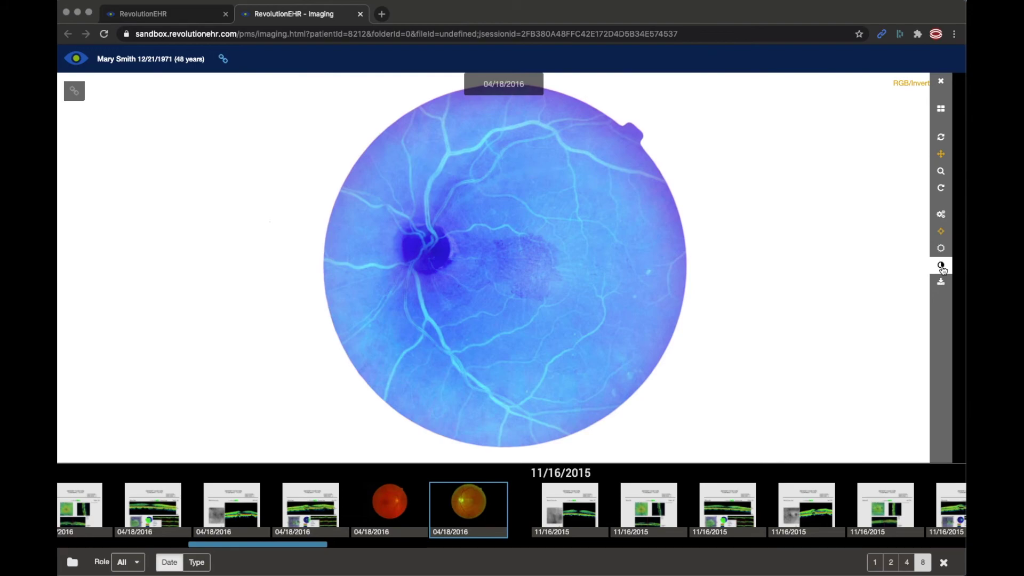
pyautogui.click(941, 266)
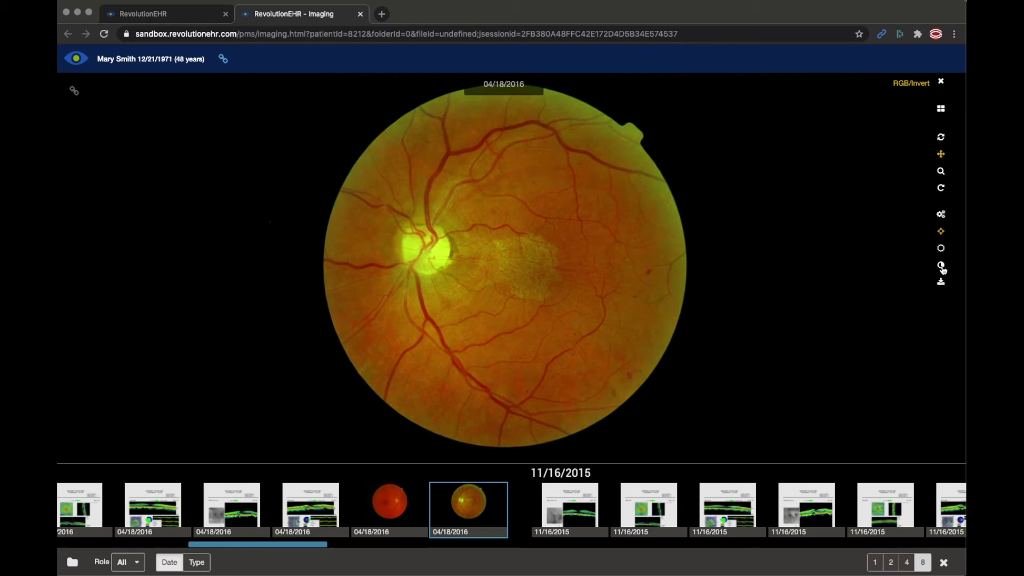
# Show the inverted blue-on-white view, zoom and pan it, then restore full view in normal colour.
pyautogui.click(941, 266)
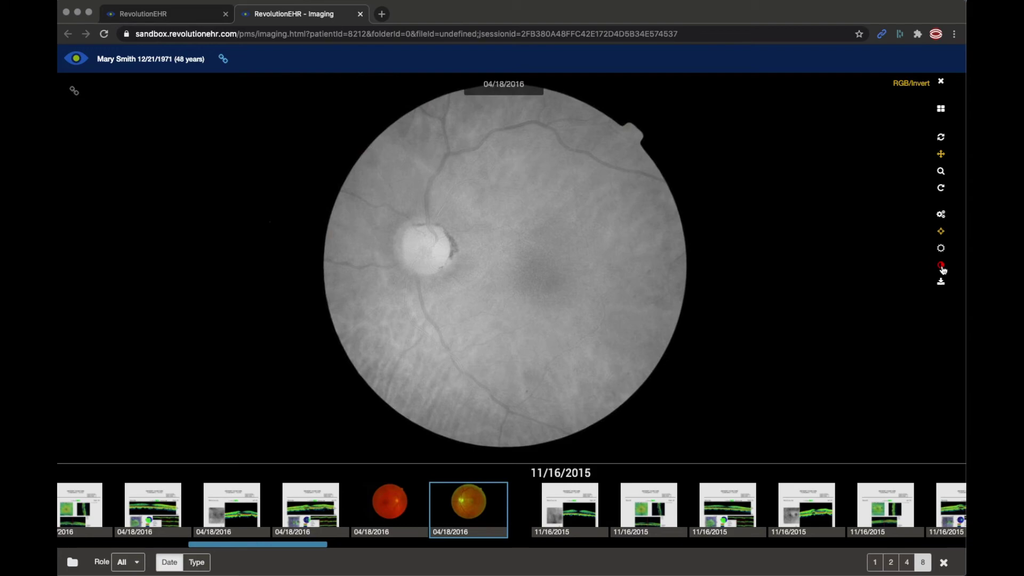
pyautogui.click(941, 266)
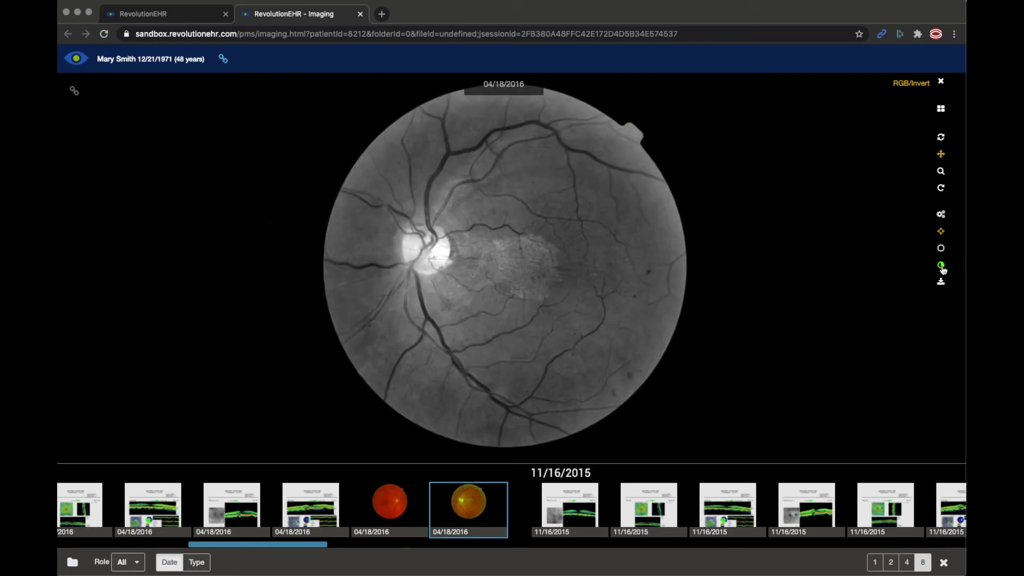
pyautogui.click(940, 266)
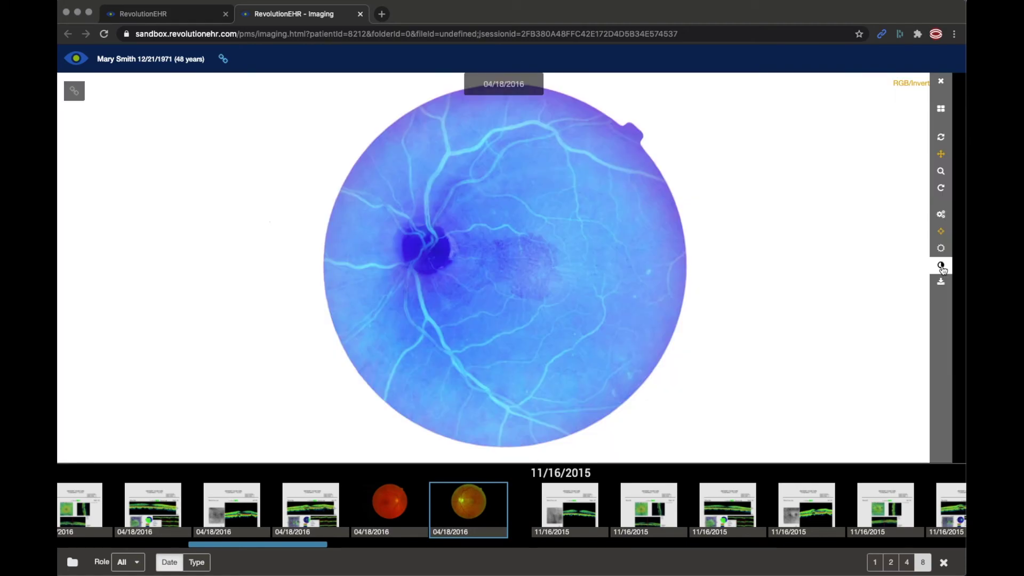
pyautogui.moveTo(504, 239); pyautogui.dragTo(493, 331)
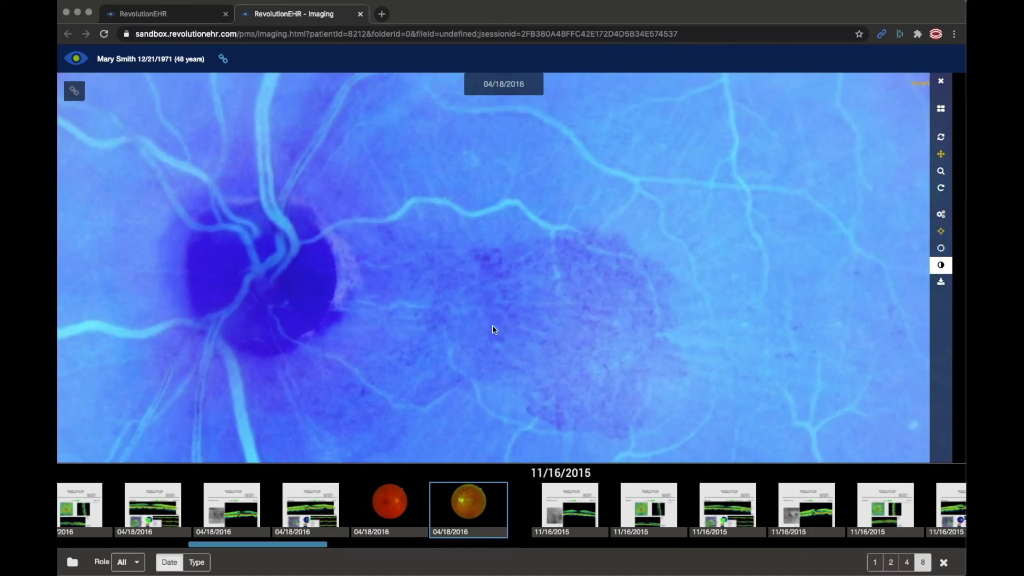
pyautogui.moveTo(452, 296); pyautogui.dragTo(578, 298)
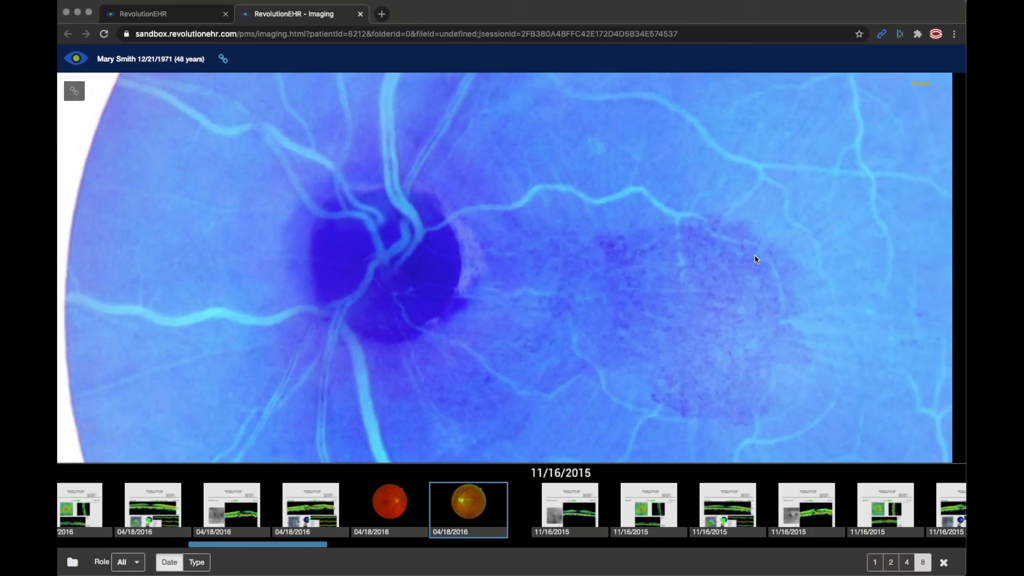
pyautogui.moveTo(850, 244); pyautogui.dragTo(842, 238)
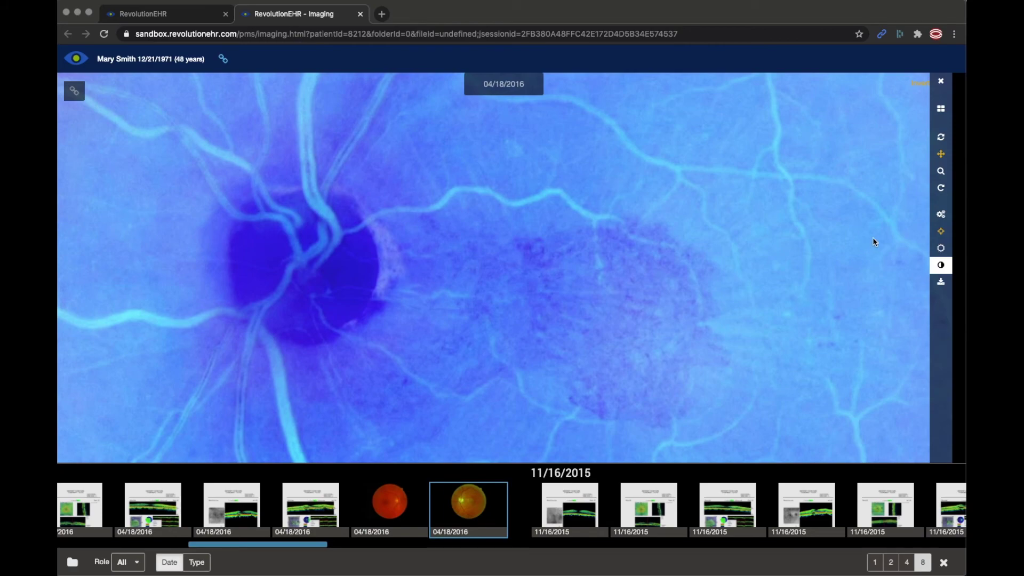
pyautogui.click(941, 137)
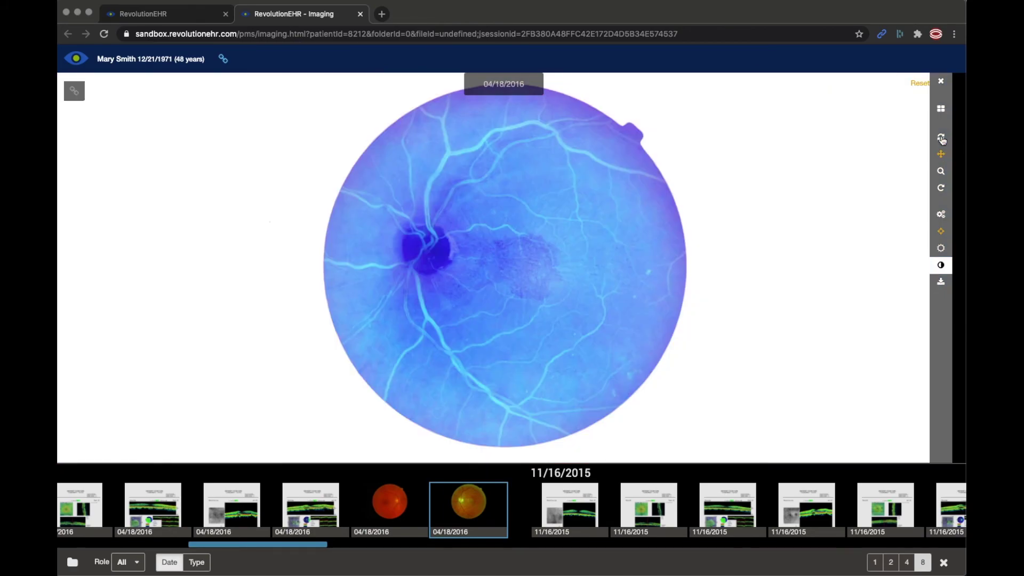
pyautogui.click(940, 265)
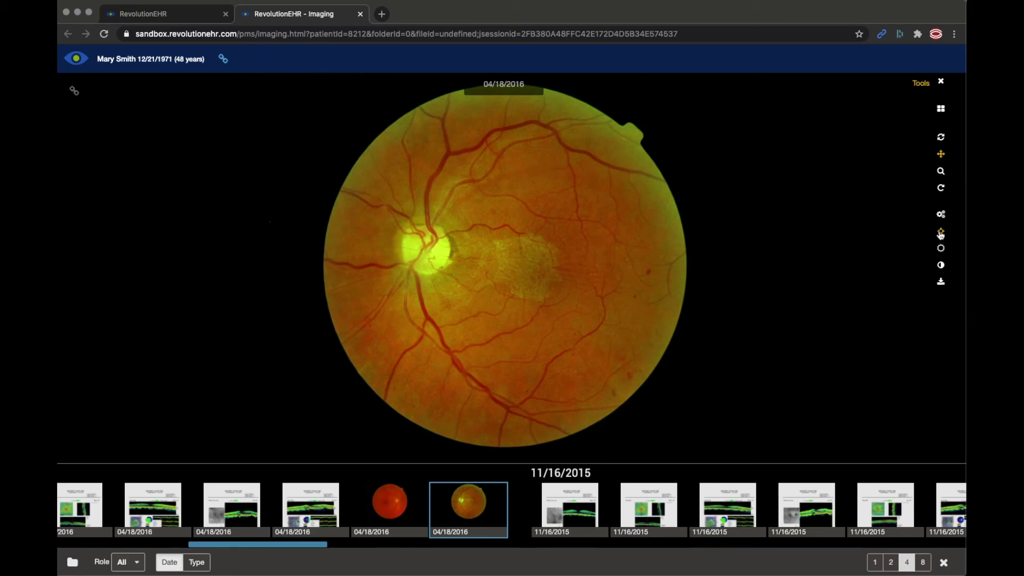
# Clear the viewer, then load the red and yellow 04/18/2016 fundus photos and both 05/17/2016 reports.
pyautogui.click(474, 504)
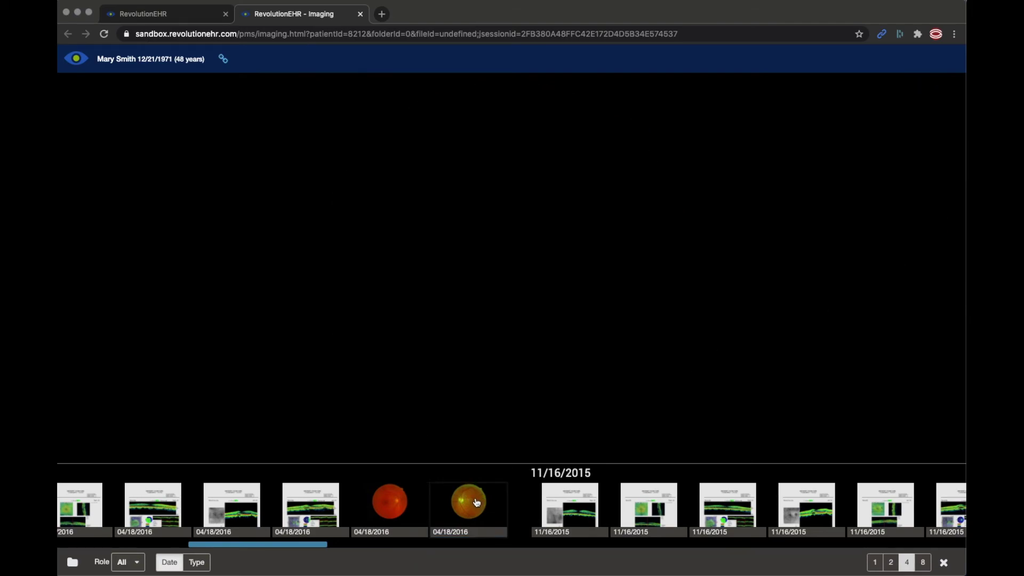
pyautogui.click(408, 504)
pyautogui.click(472, 501)
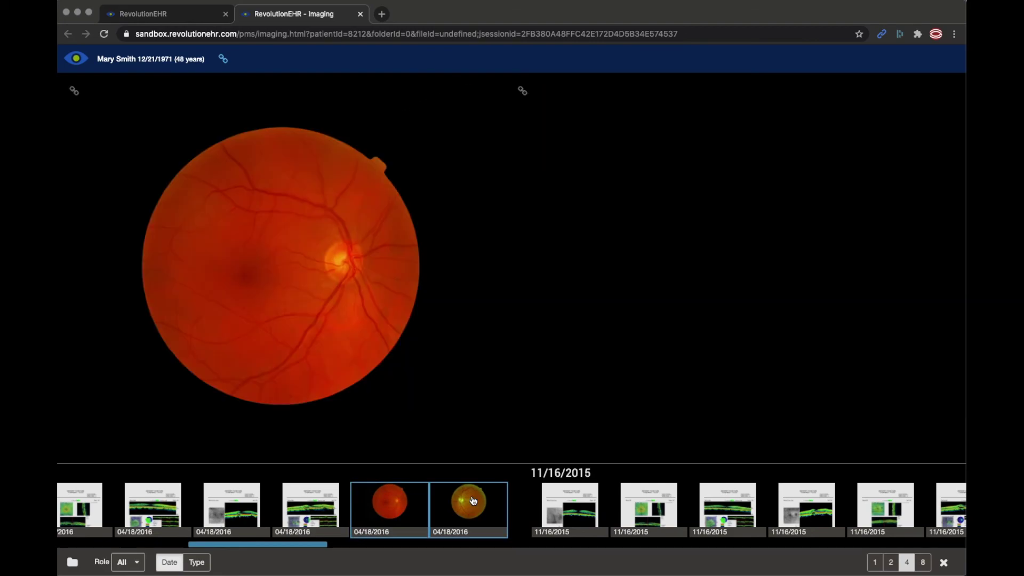
pyautogui.hscroll(-10, 443, 495)
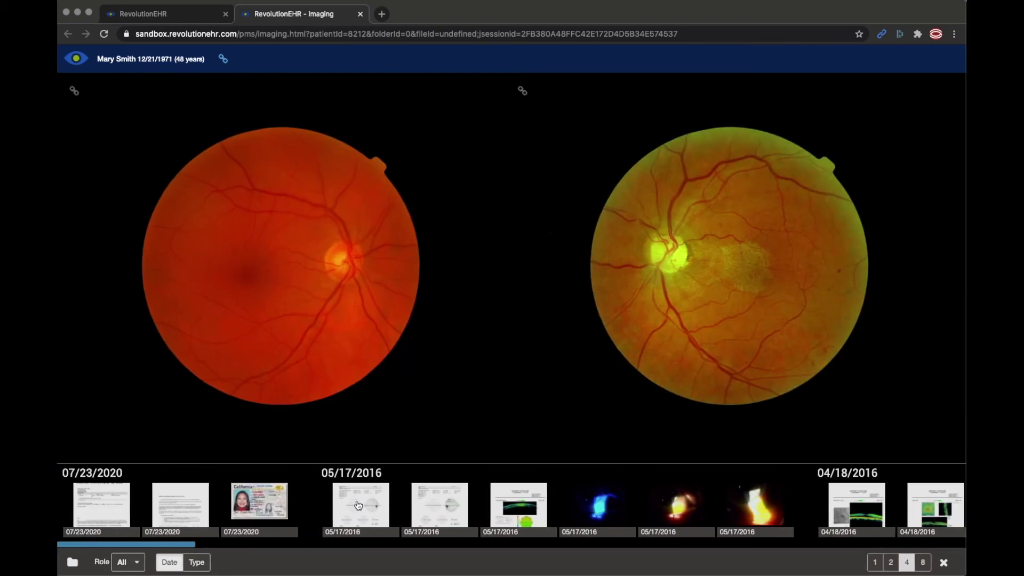
pyautogui.click(365, 504)
pyautogui.click(430, 501)
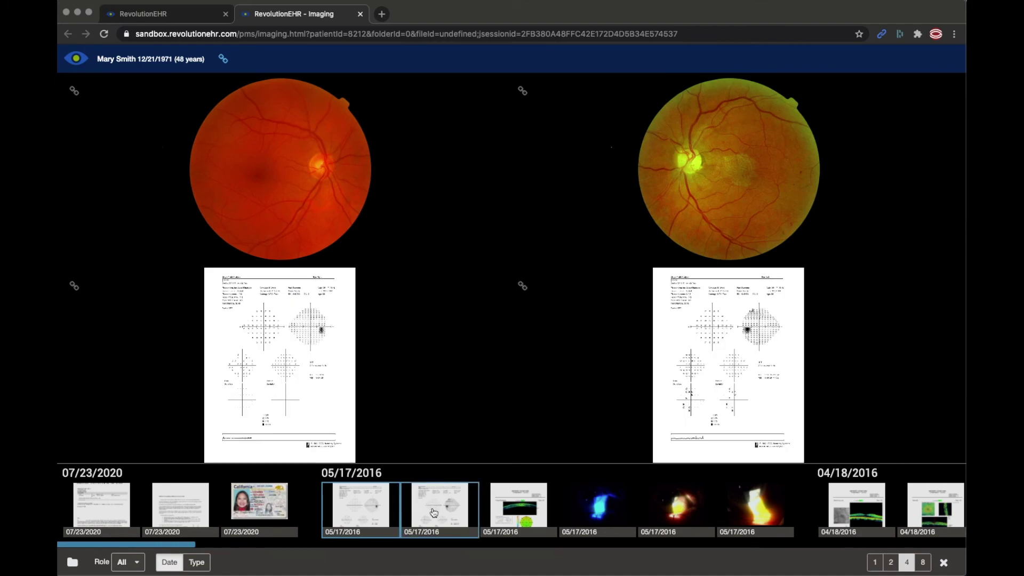
pyautogui.moveTo(334, 149)
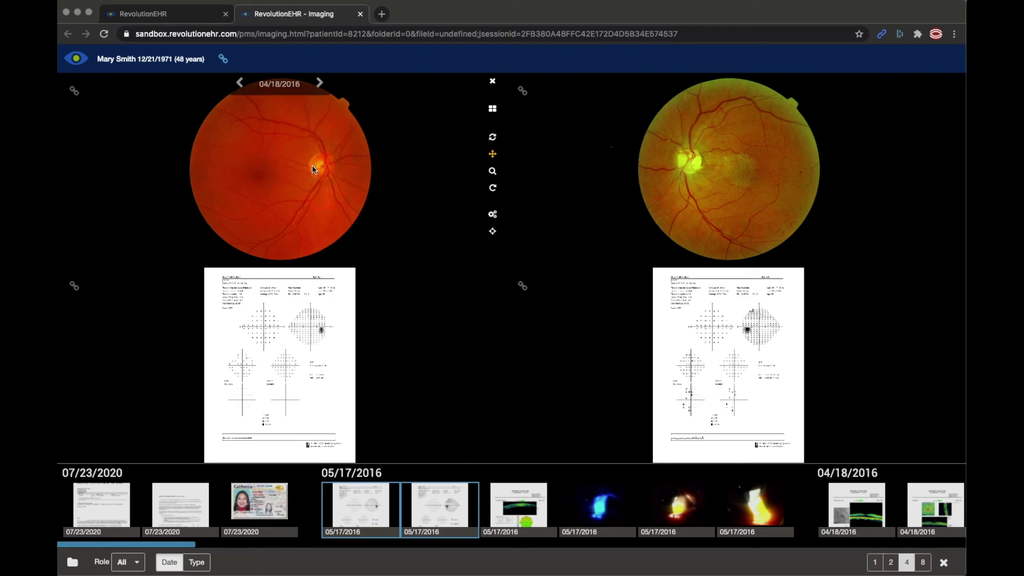
pyautogui.moveTo(313, 322)
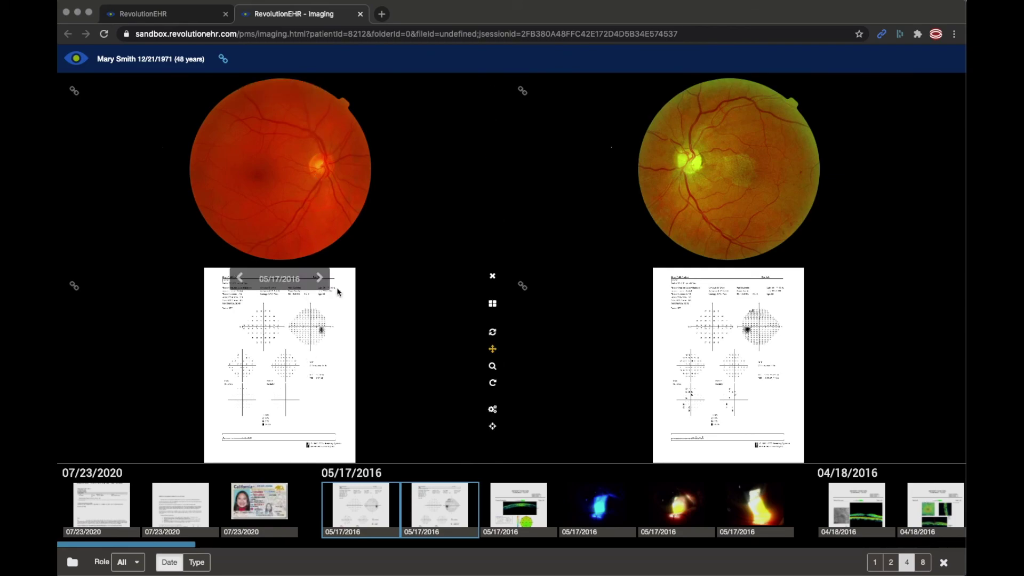
pyautogui.moveTo(690, 140)
pyautogui.moveTo(759, 334)
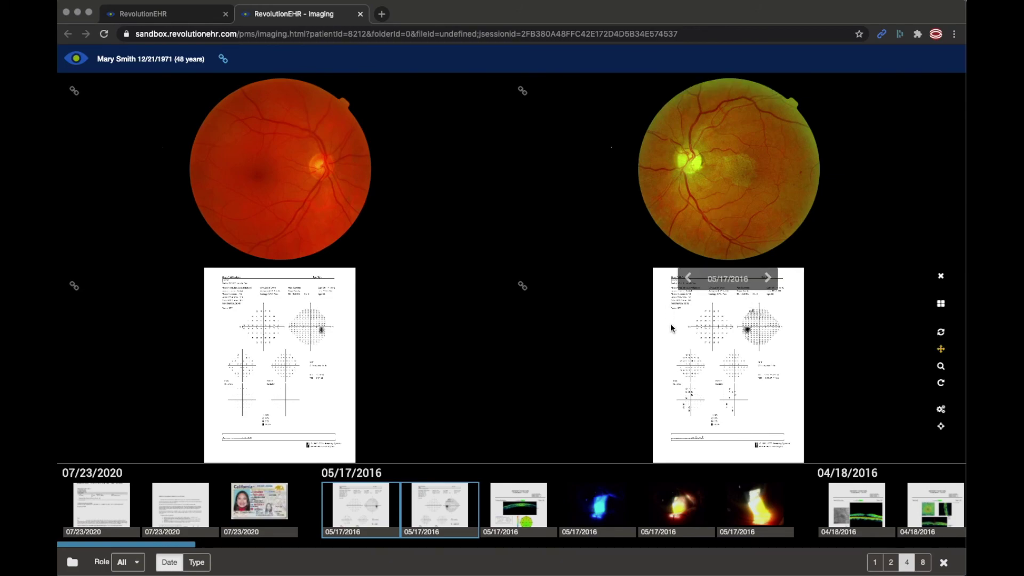
pyautogui.moveTo(411, 210)
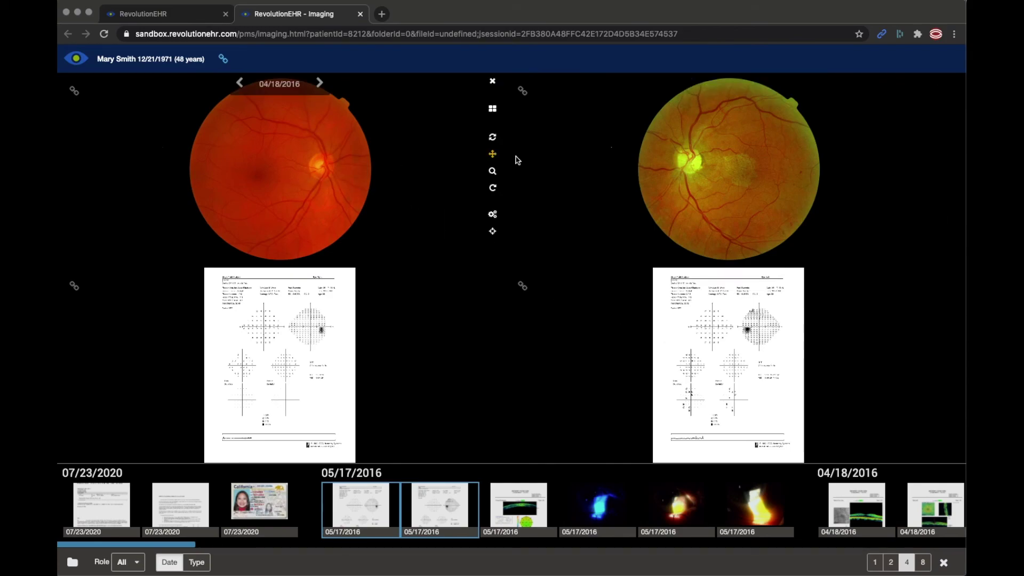
pyautogui.moveTo(805, 169)
pyautogui.moveTo(825, 383)
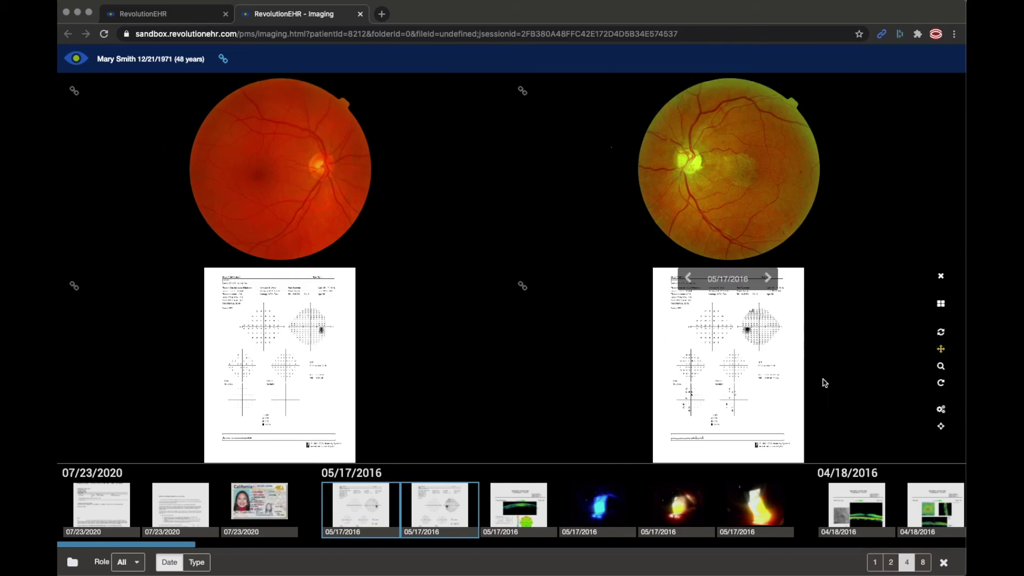
pyautogui.moveTo(326, 373)
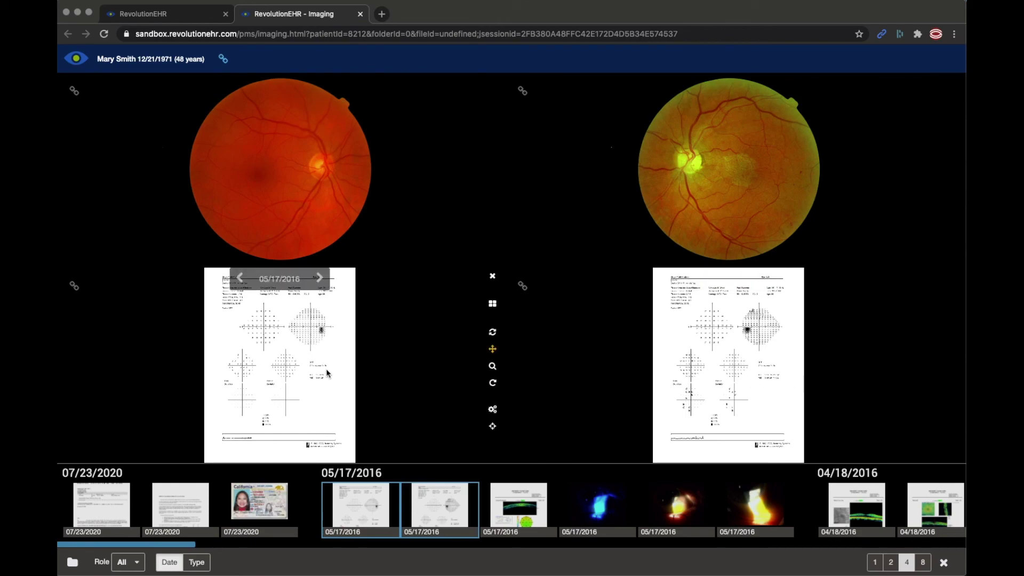
# With the Move tool, swap the lower-left visual field report into the top-right fundus pane.
pyautogui.click(492, 307)
pyautogui.moveTo(493, 306); pyautogui.dragTo(926, 115)
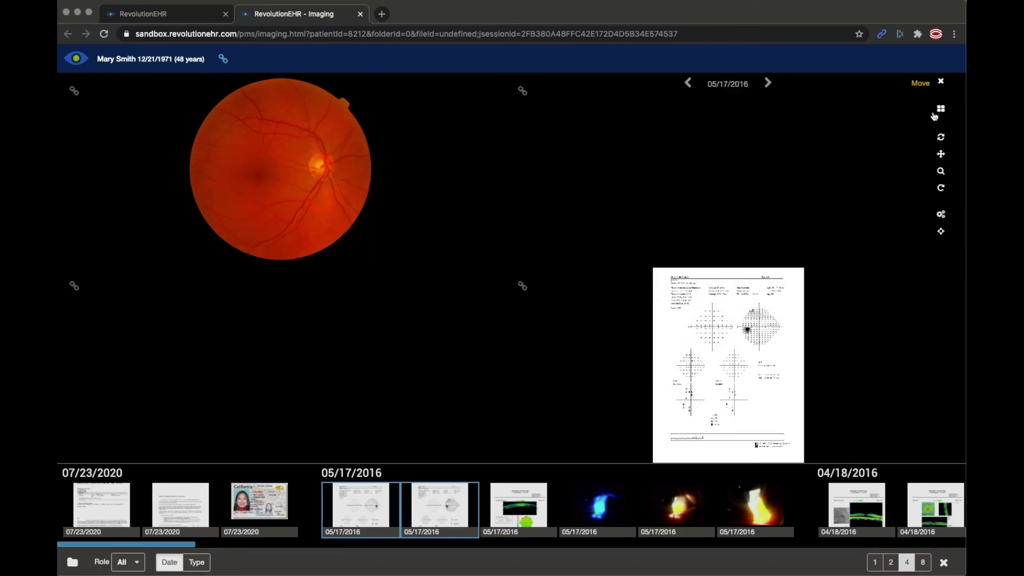